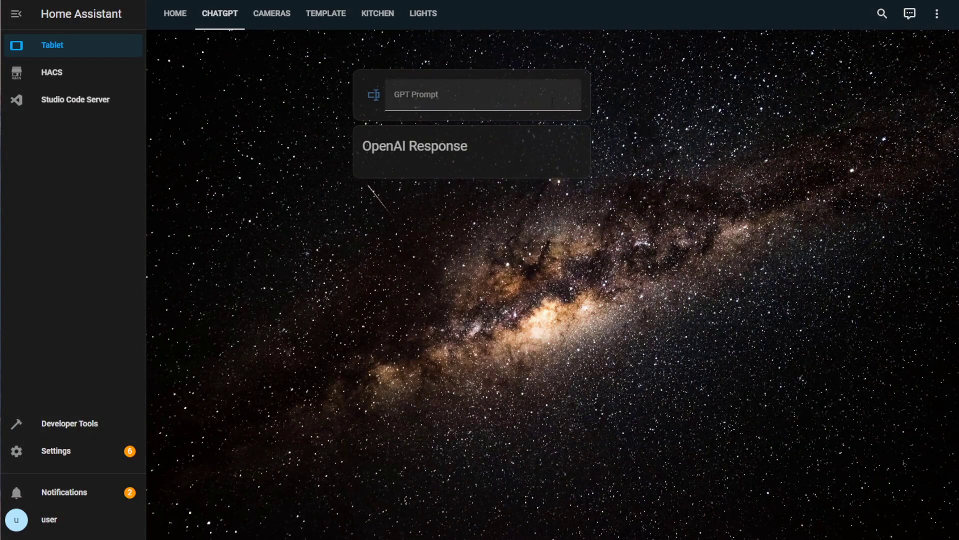
Ask the Home Assistant ChatGPT prompt 'what is home assistant'
left_click(552, 101)
type("what is ho")
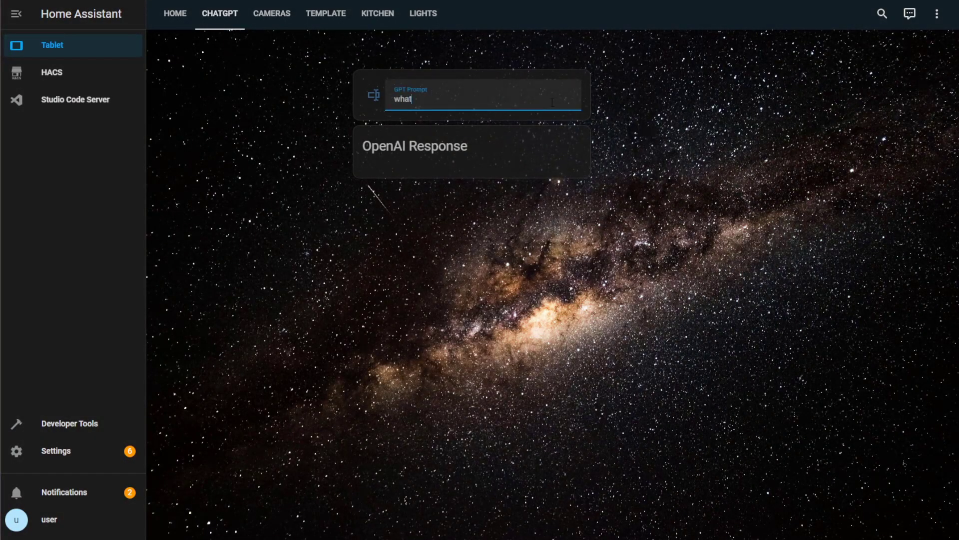
type("me assistant?")
key("Return")
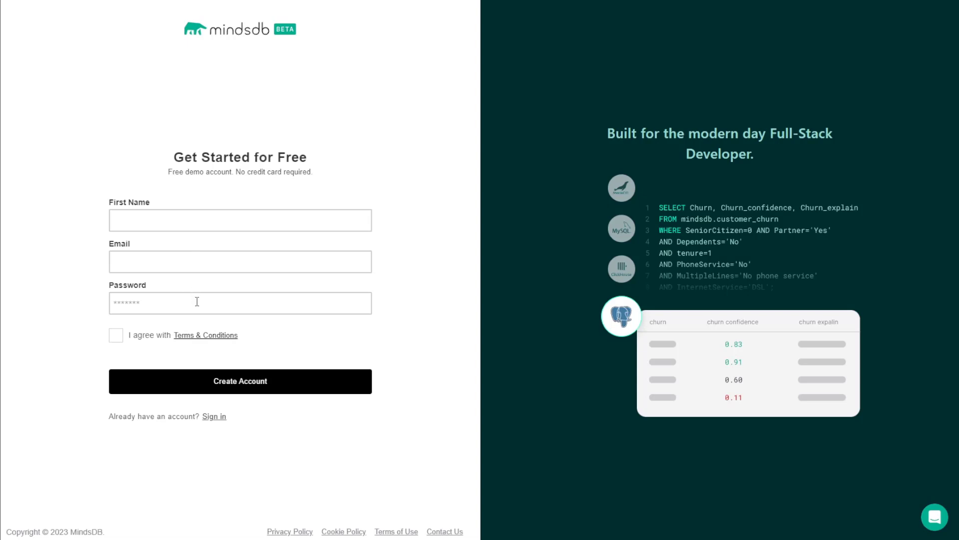
Sign in to MindsDB Cloud with the account's email address and password
left_click(220, 417)
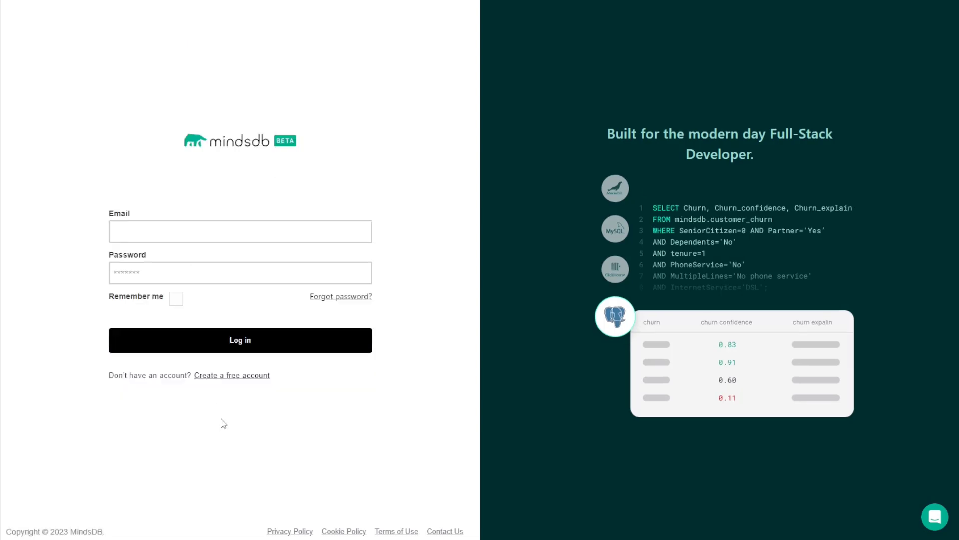
left_click(217, 231)
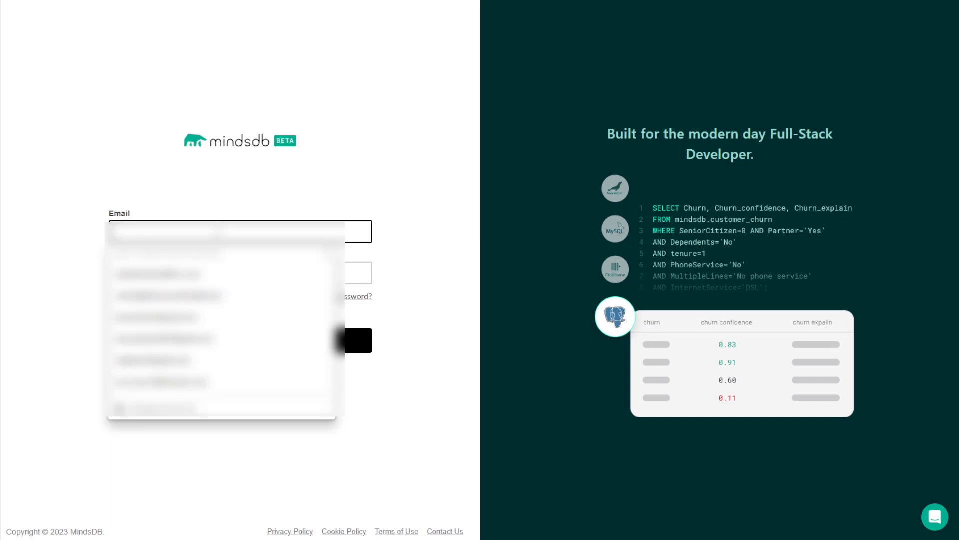
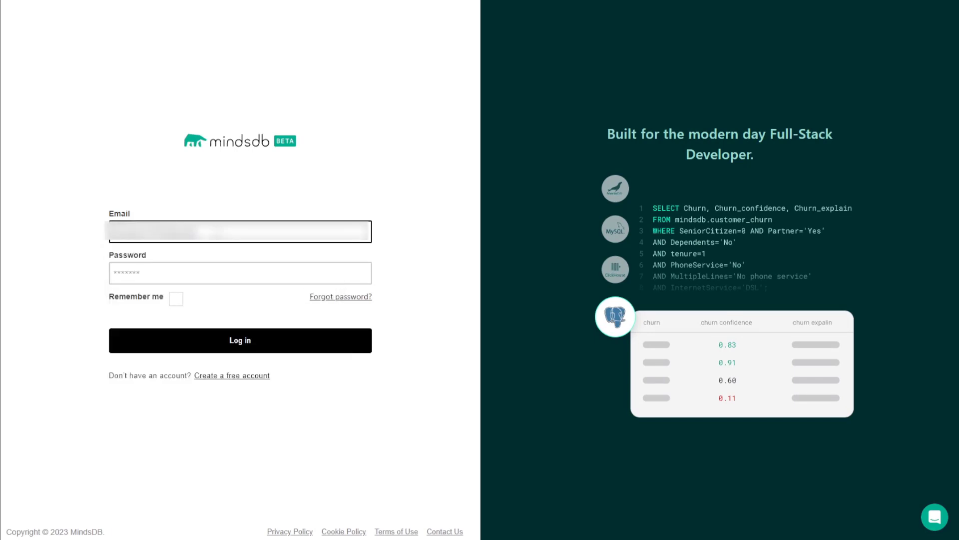
key("Tab")
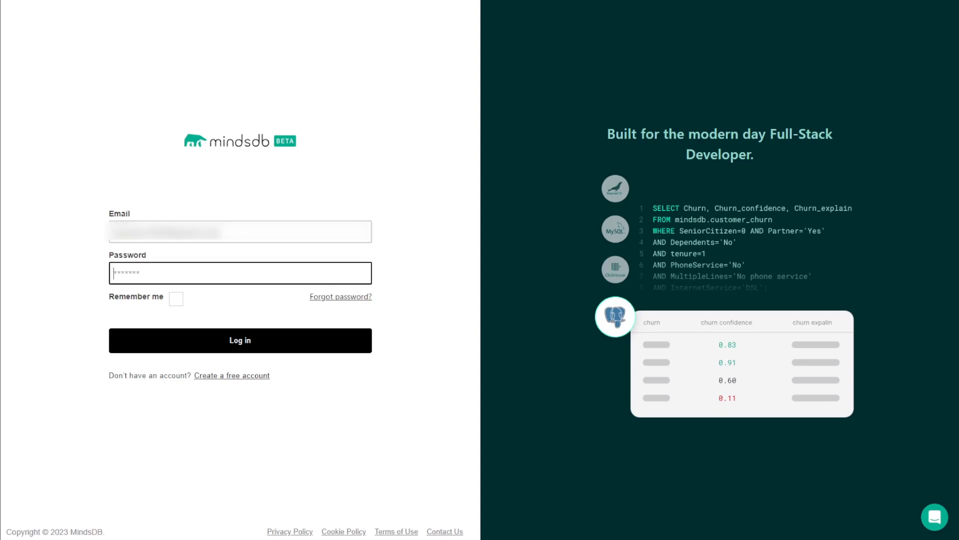
type("************")
key("Return")
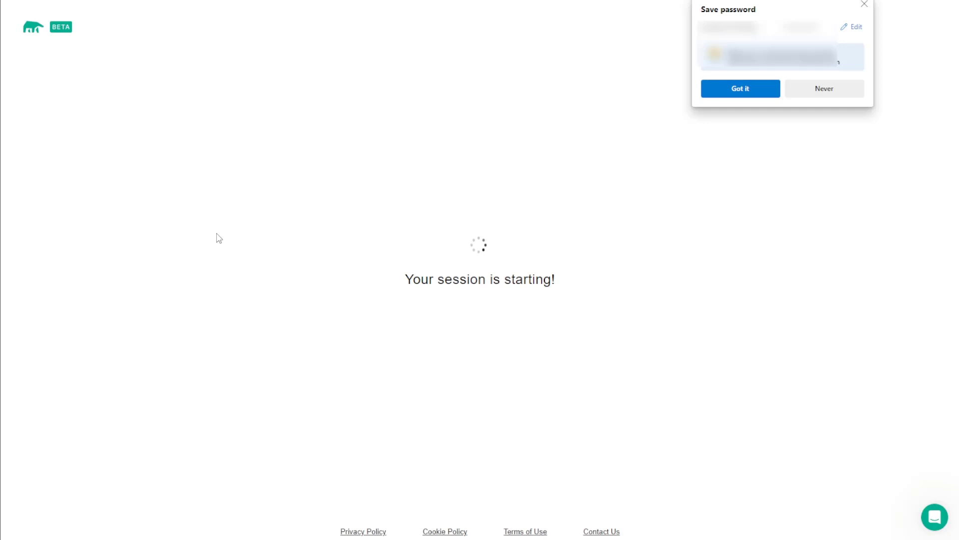
Decline saving the browser password and clear the empty query editor
left_click(812, 91)
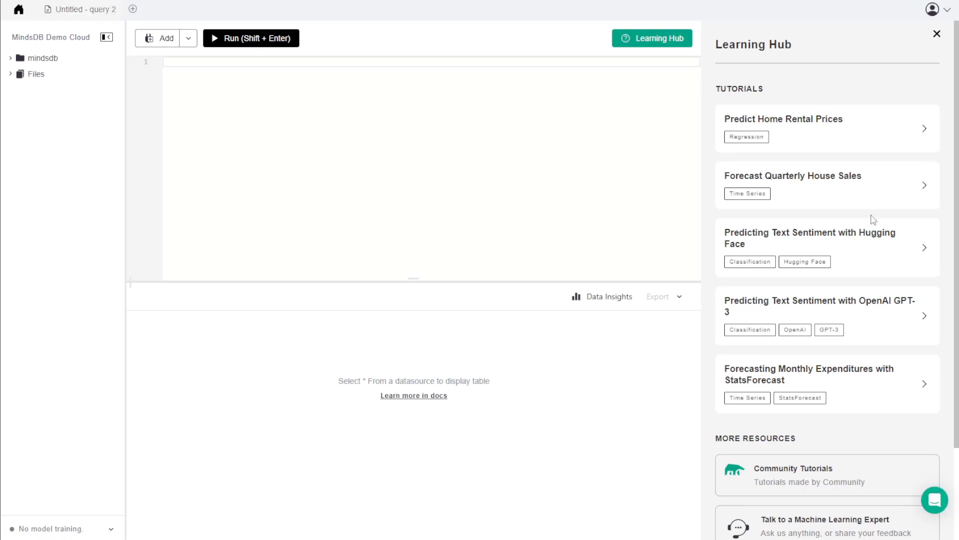
key("shift+Return")
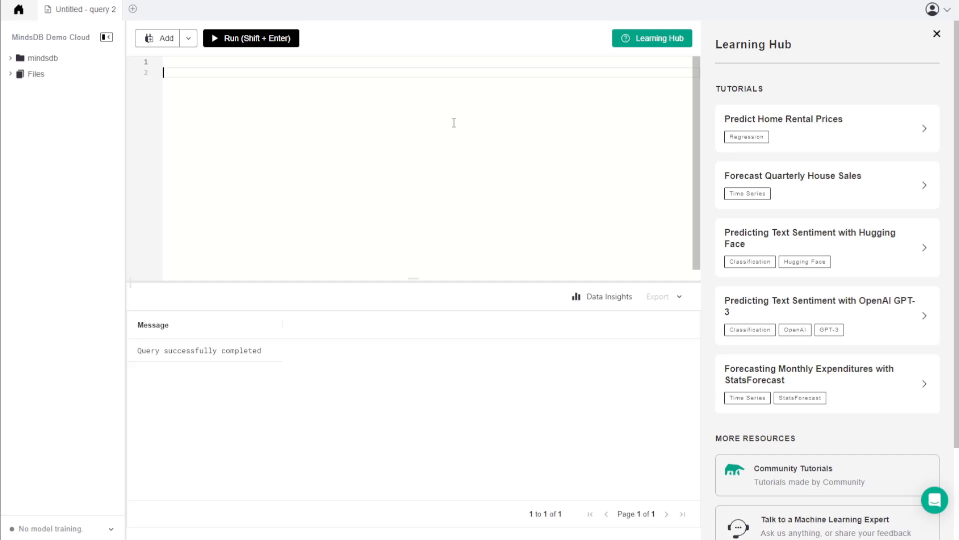
key("BackSpace")
Run CREATE MODEL gpt4hassio with the openai engine, gpt-4, 6000 max tokens and {{text}} prompt
type("CREATE MODEL mindsdb.gpt4hassio PREDICT response USING engine = 'openai', max_tokens = 6000, model_name = 'gpt-4', prompt_template = '{{text}}';")
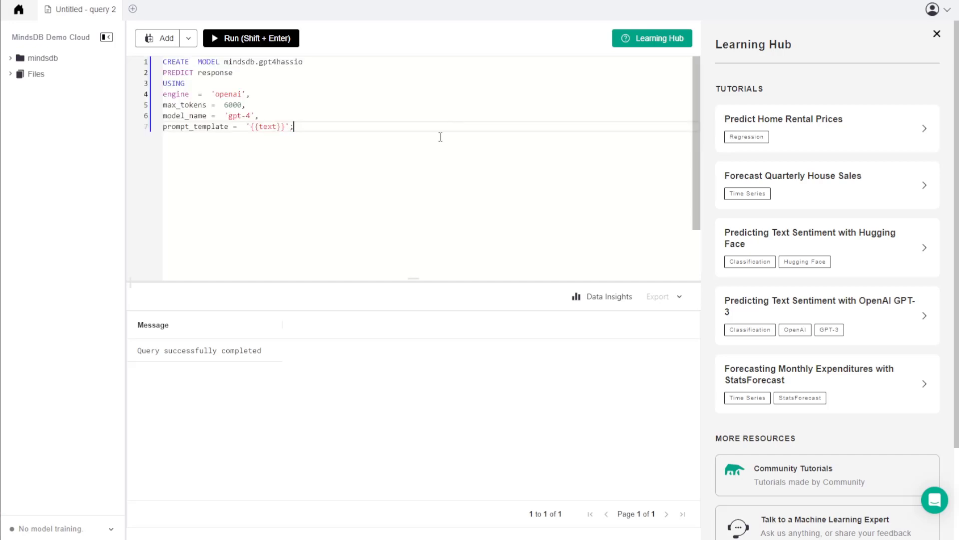
left_click_drag(302, 61, 262, 64)
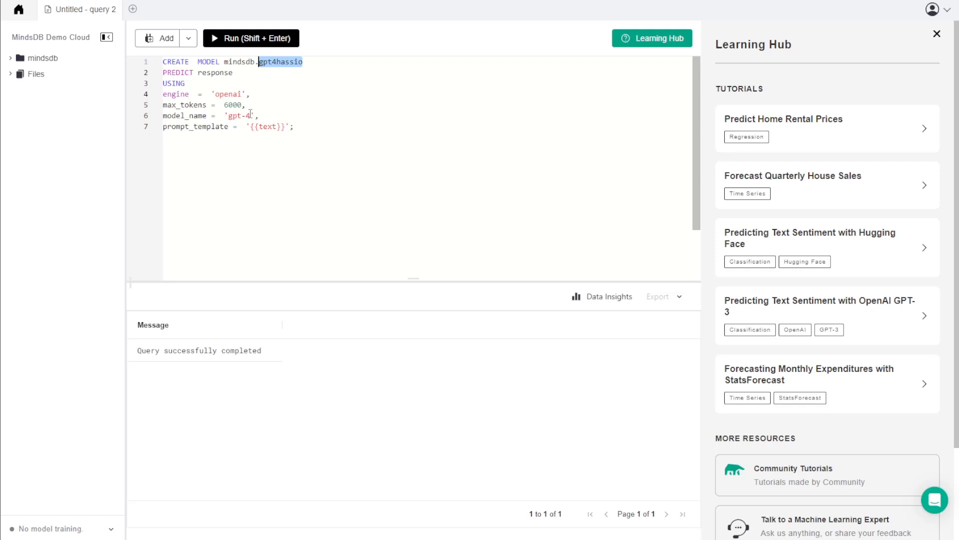
left_click_drag(250, 116, 229, 116)
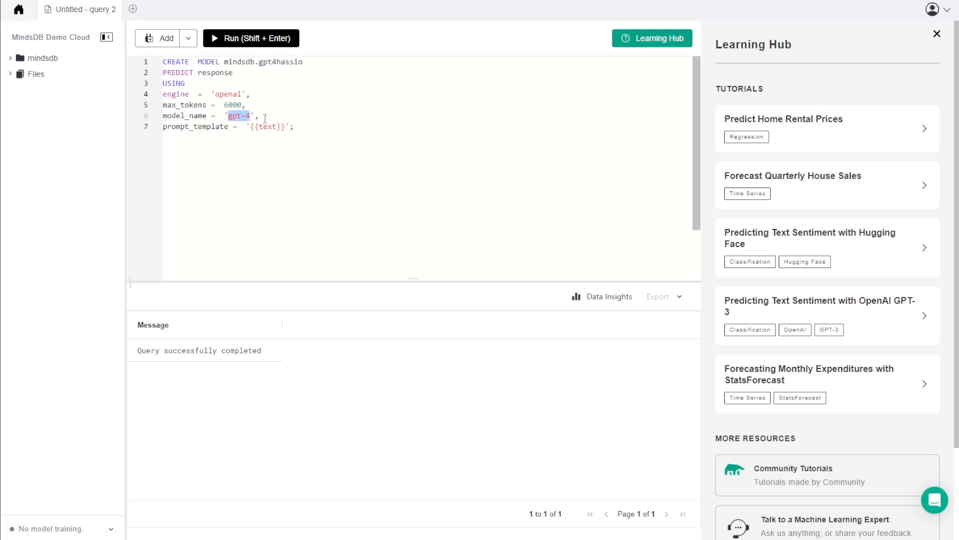
left_click(365, 126)
left_click(285, 44)
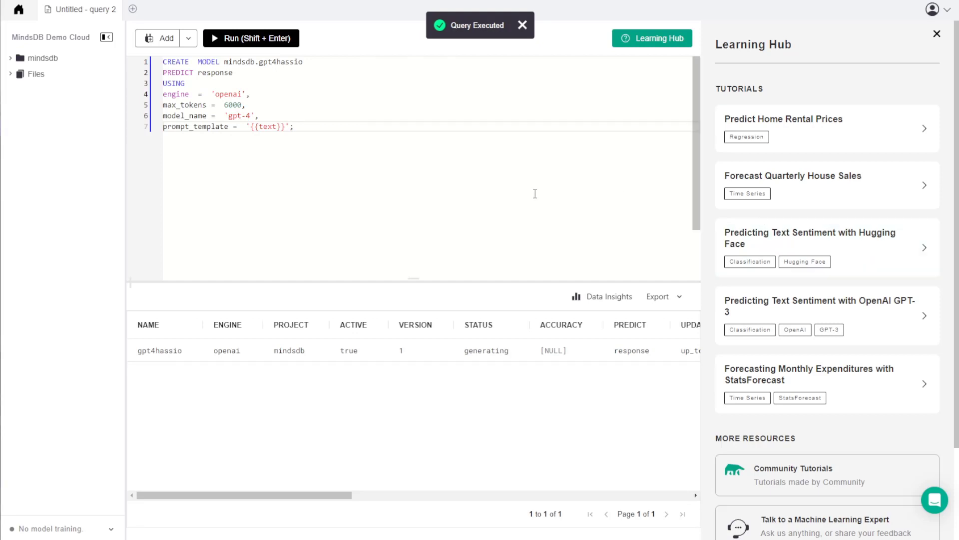
Open Edge DevTools on the Network panel and reload the MindsDB editor page to capture requests
right_click(591, 378)
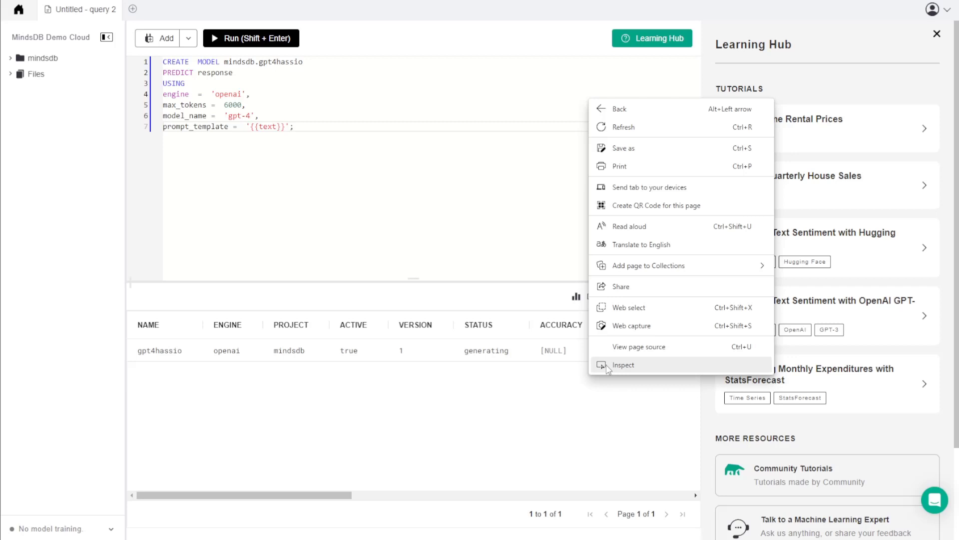
left_click(612, 365)
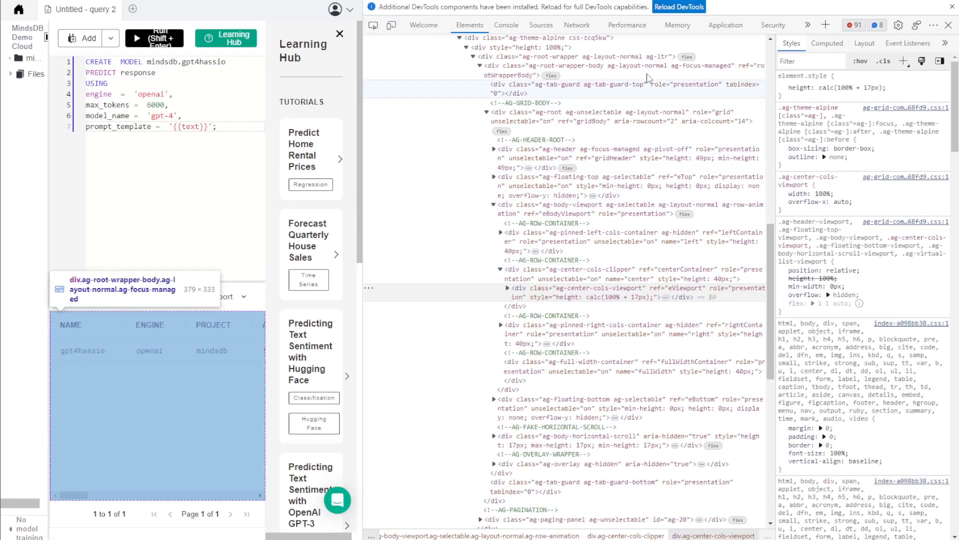
left_click(586, 27)
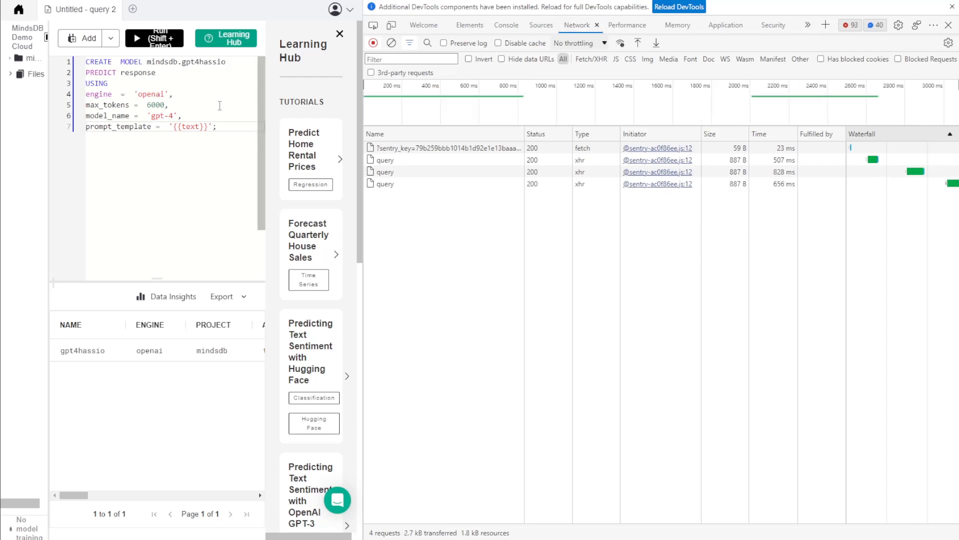
key("F5")
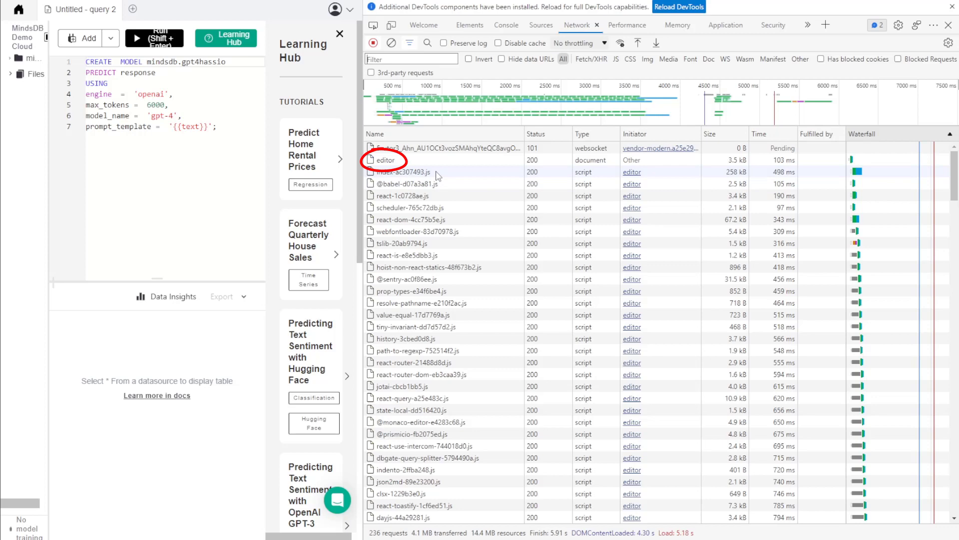
Copy the session cookie value from the editor request's Cookies tab
left_click(386, 162)
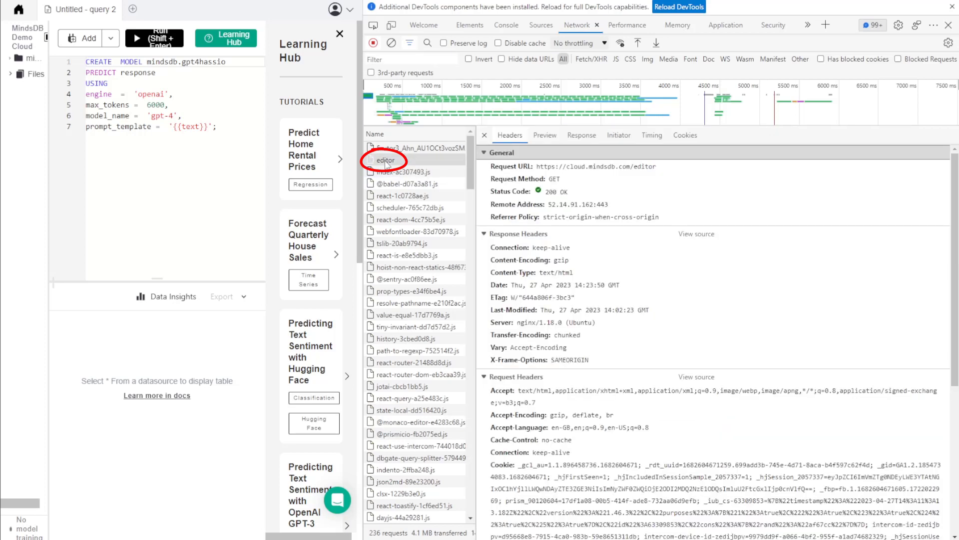
left_click(683, 140)
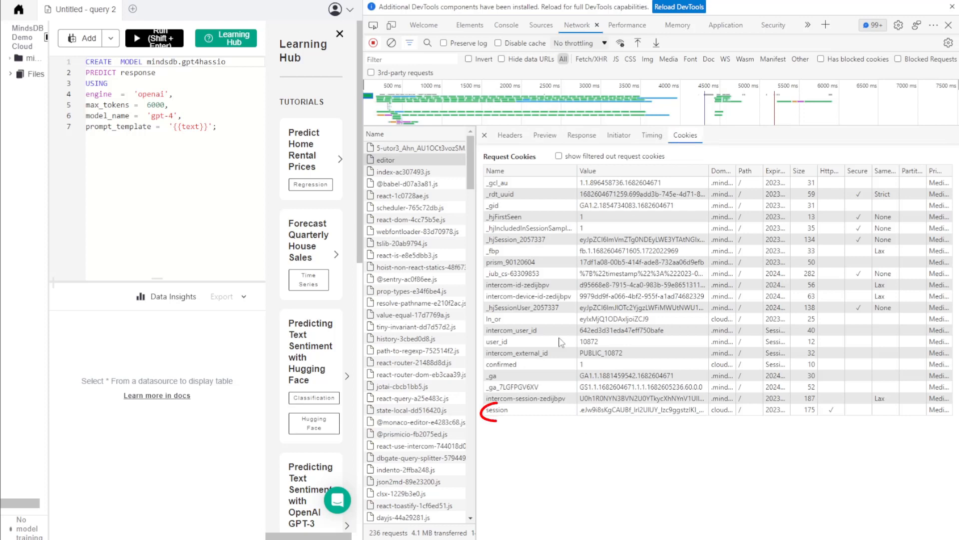
left_click(522, 410)
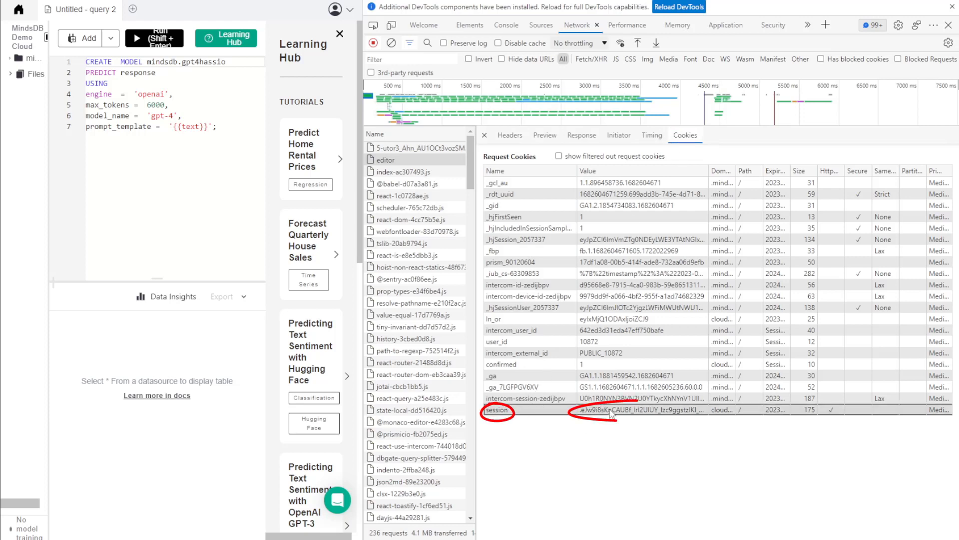
double_click(612, 413)
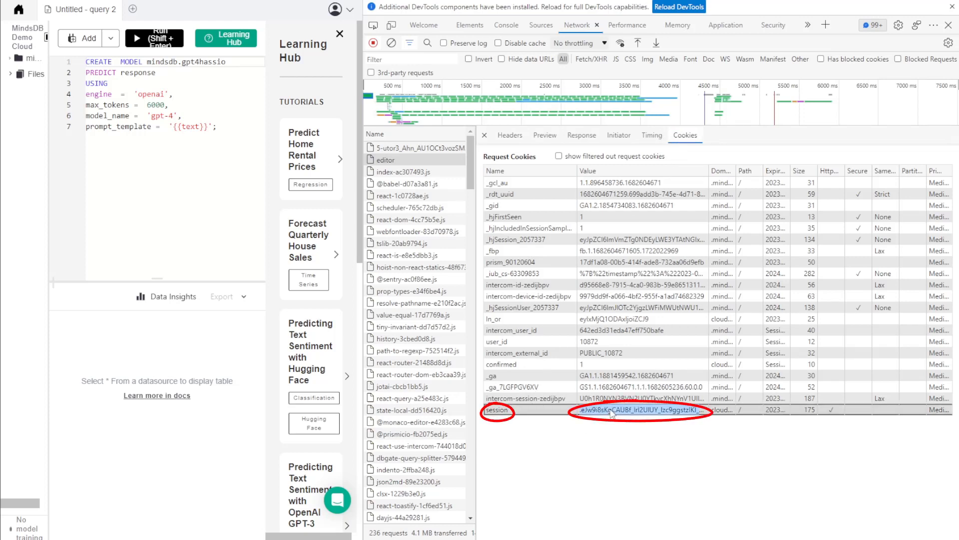
right_click(612, 412)
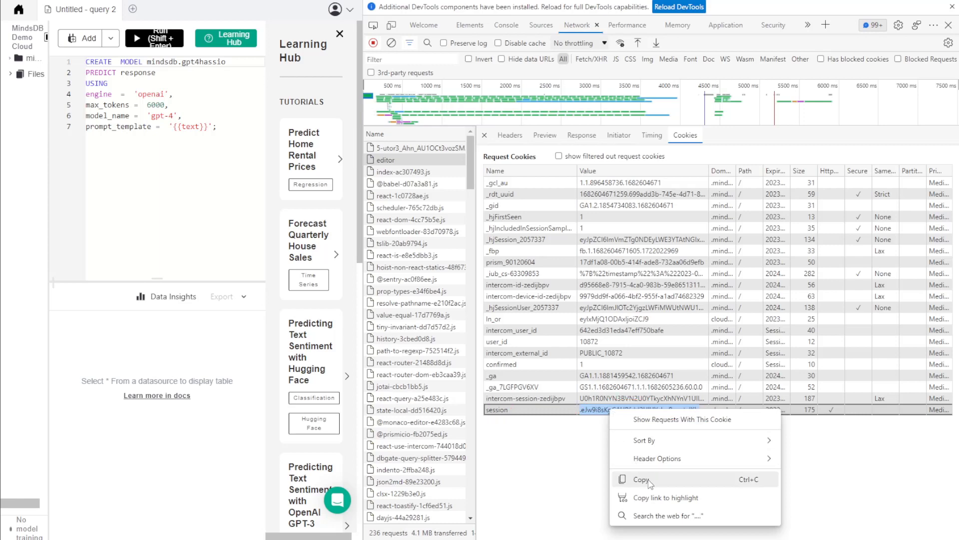
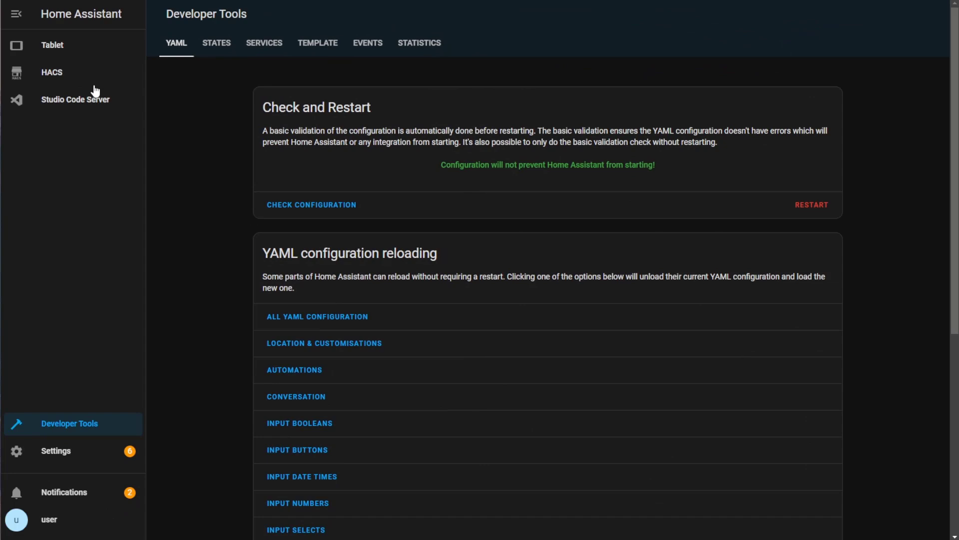
Go to HACS Integrations and bring up its three-dot options menu
left_click(81, 79)
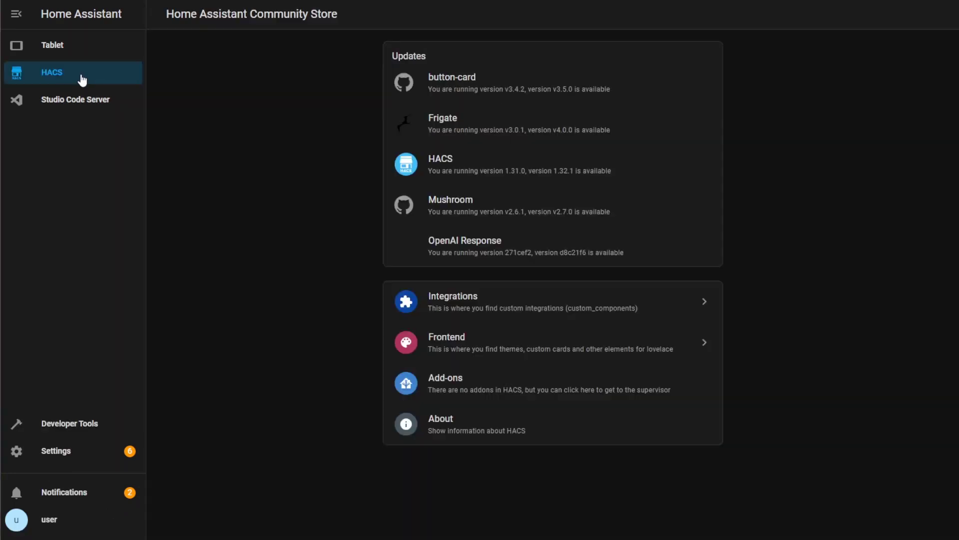
left_click(644, 312)
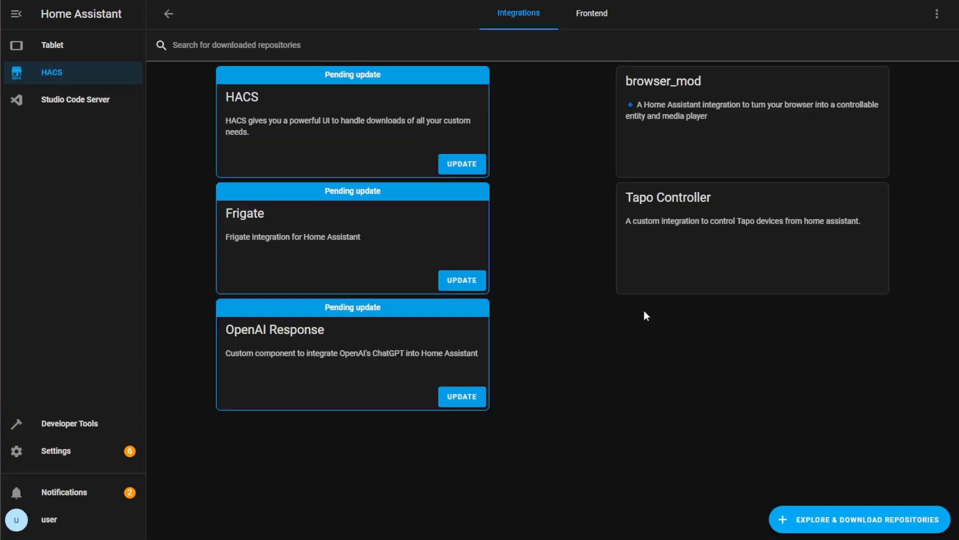
left_click(938, 15)
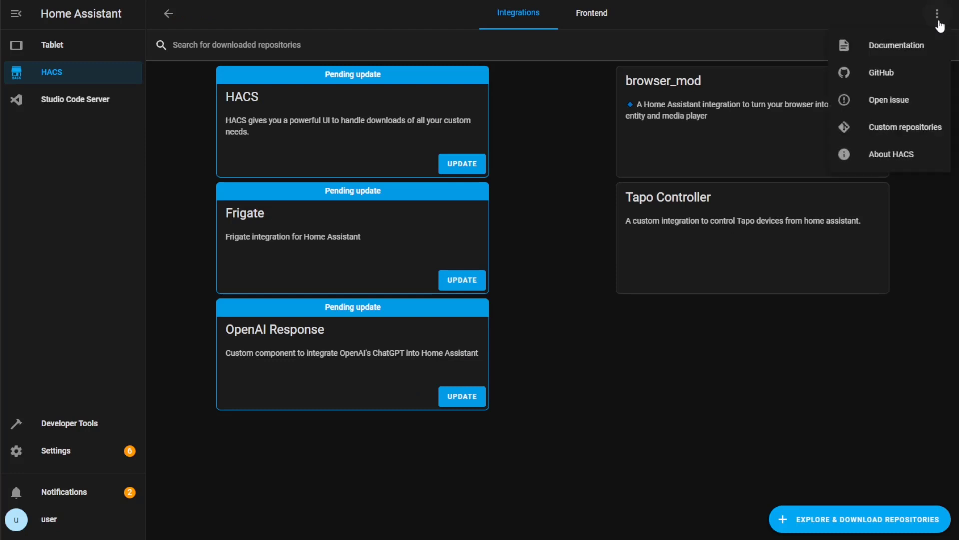
Add github.com/Hassassistant/openmindsai to HACS as an Integration custom repository
left_click(916, 126)
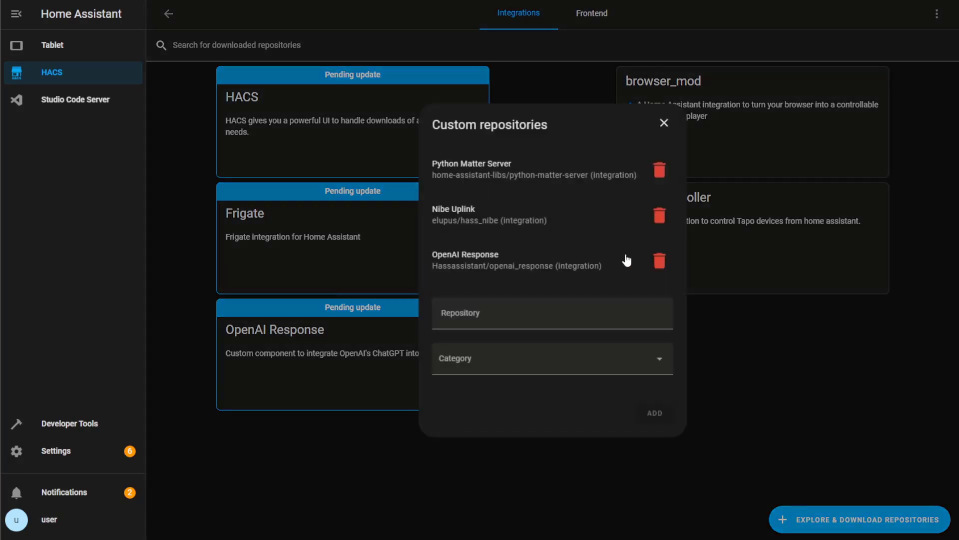
left_click(576, 315)
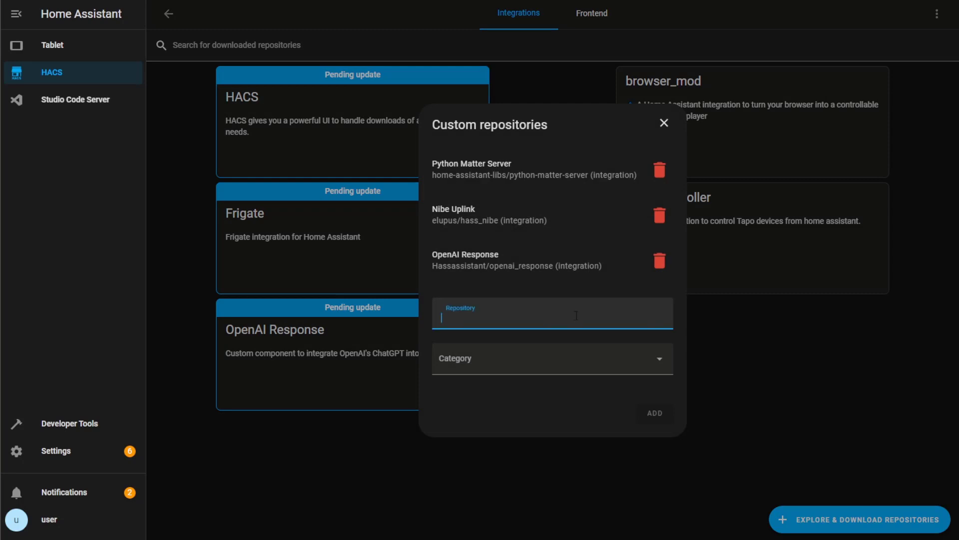
type("https://github.com/Hassassistant/openmindsai")
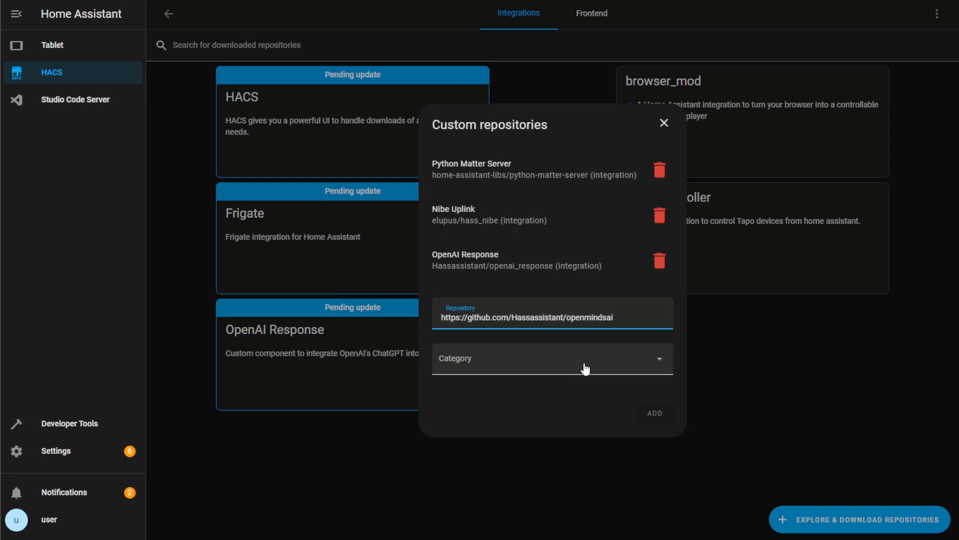
left_click(586, 369)
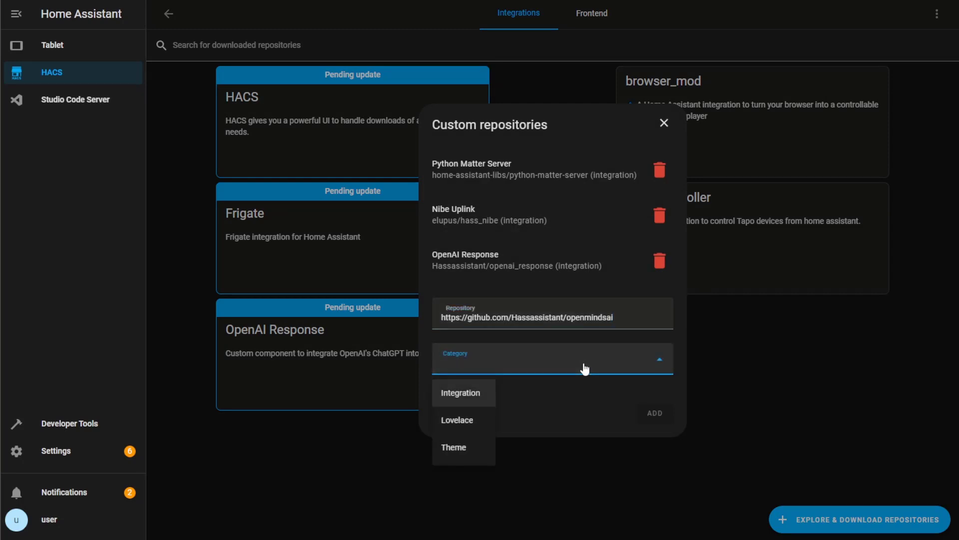
left_click(482, 400)
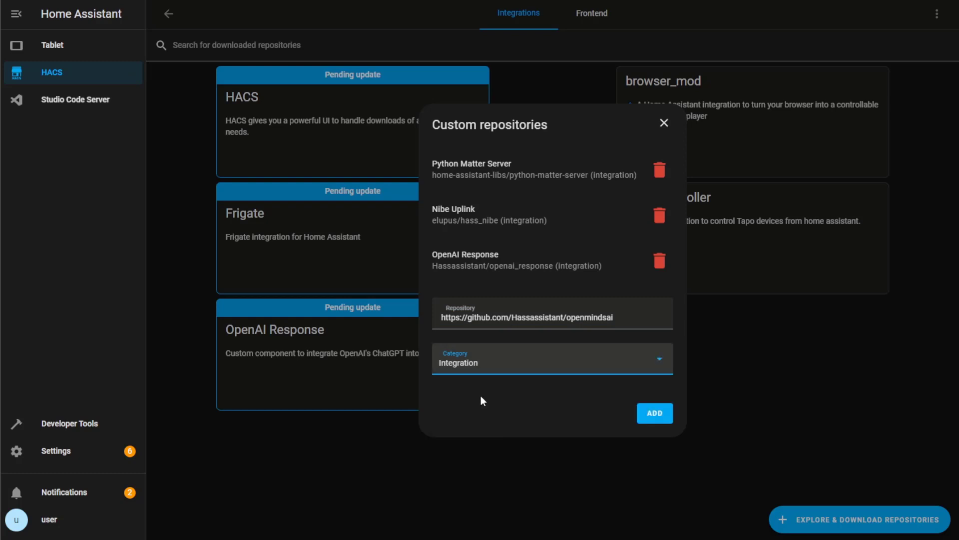
left_click(652, 425)
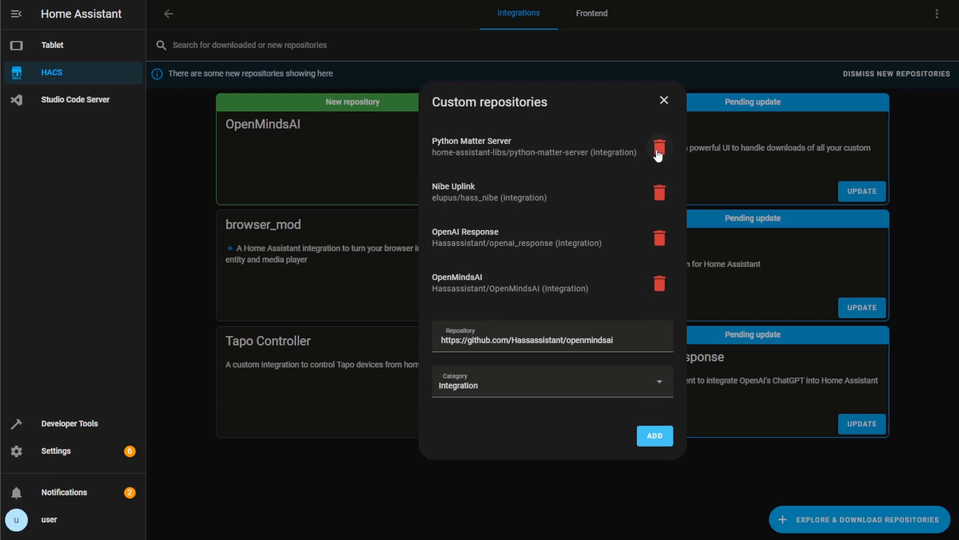
left_click(664, 102)
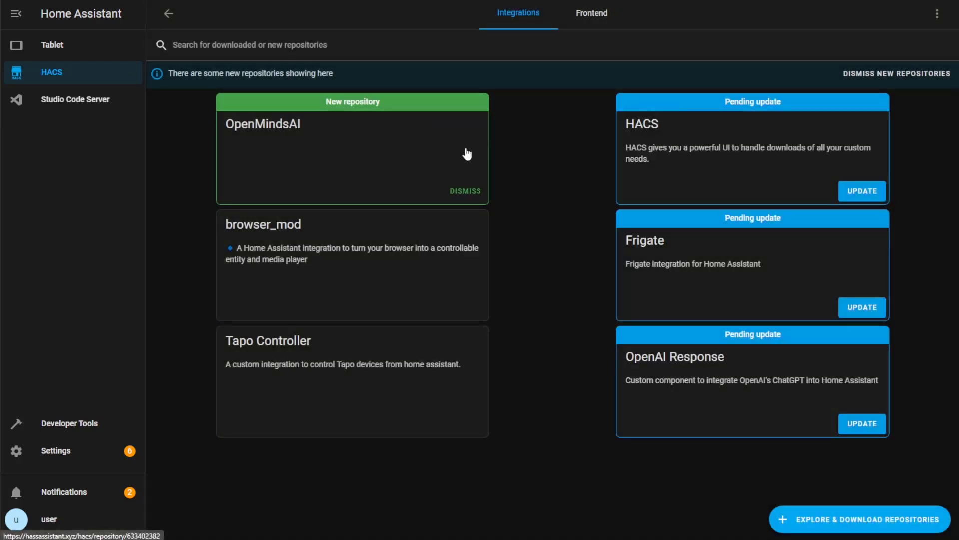
Download OpenMindsAI from its HACS page into /config/custom_components/openmindsai
left_click(451, 148)
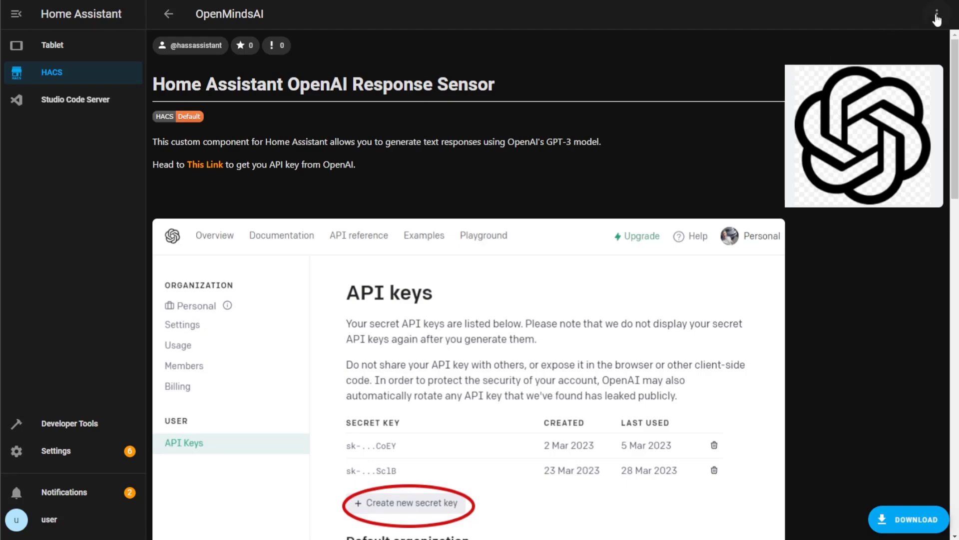
left_click(924, 525)
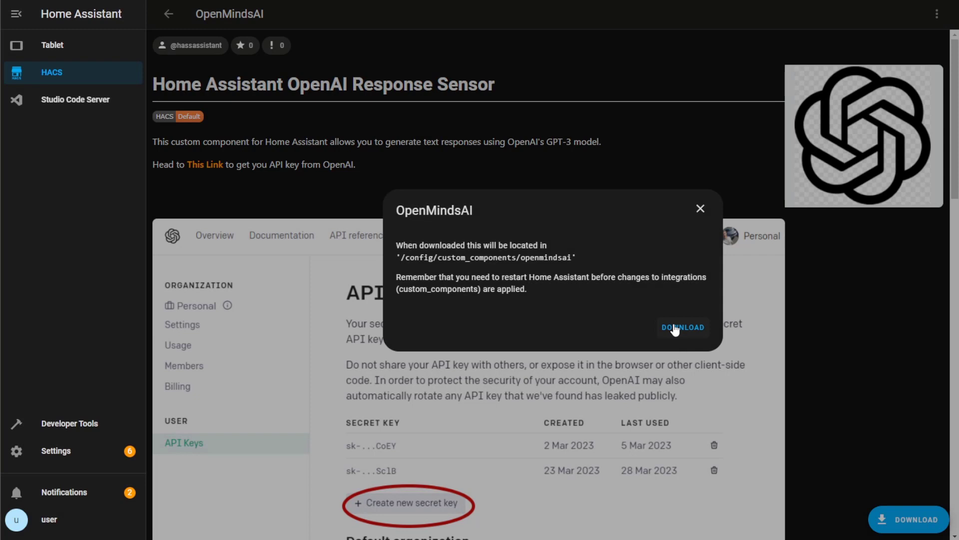
left_click(675, 328)
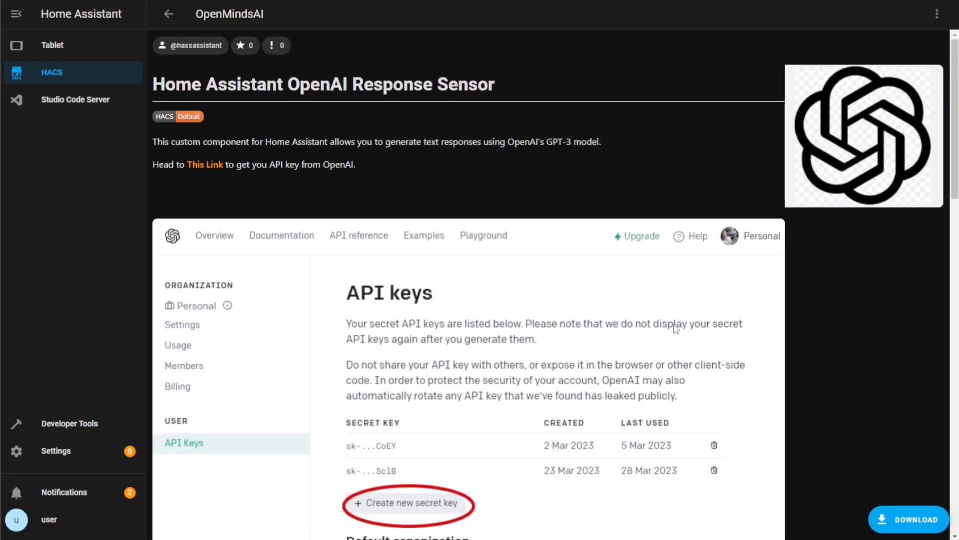
Validate the configuration, fully restart Home Assistant, then switch to Studio Code Server
left_click(119, 424)
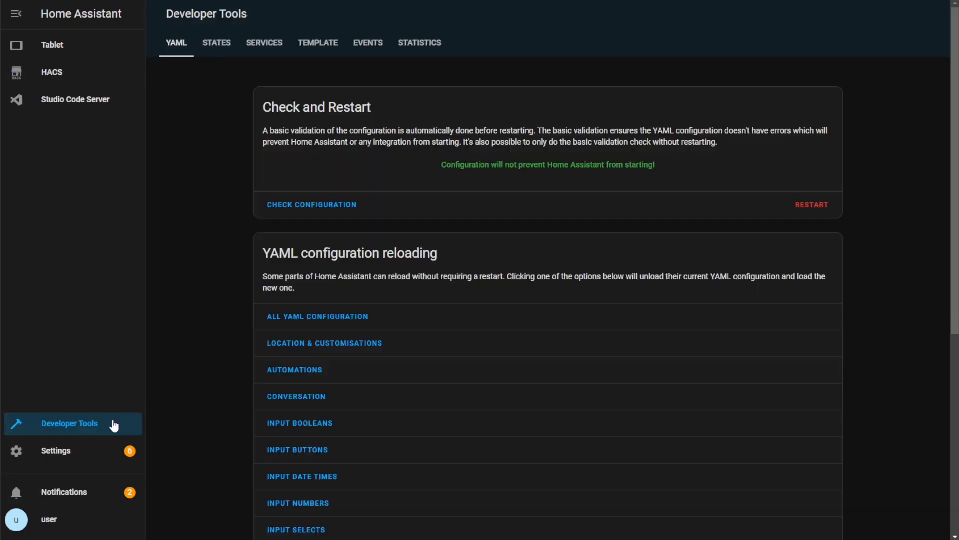
left_click(311, 205)
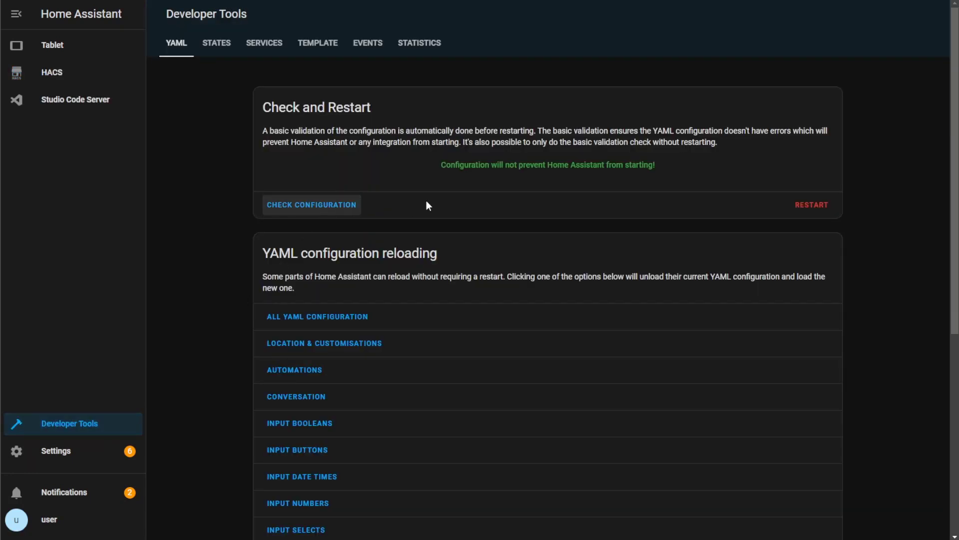
left_click(813, 205)
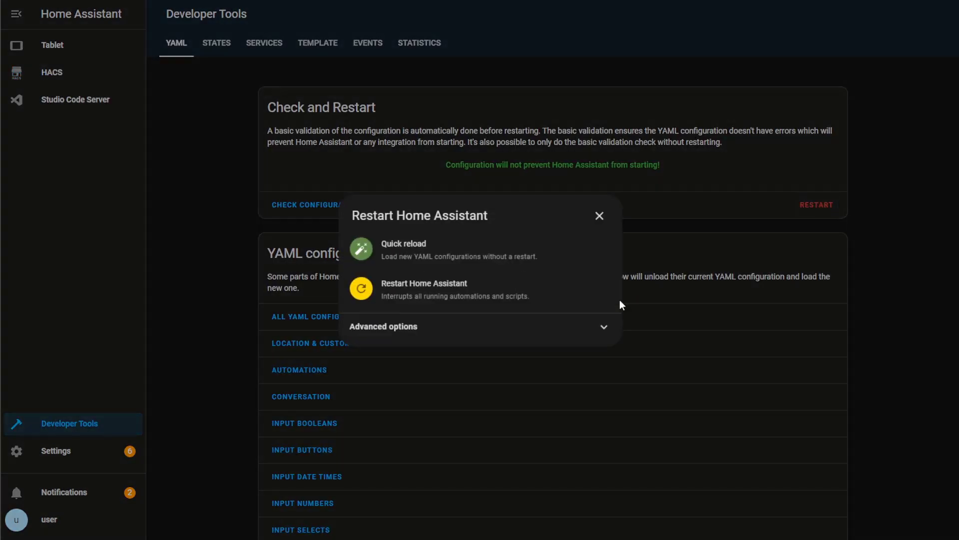
left_click(518, 288)
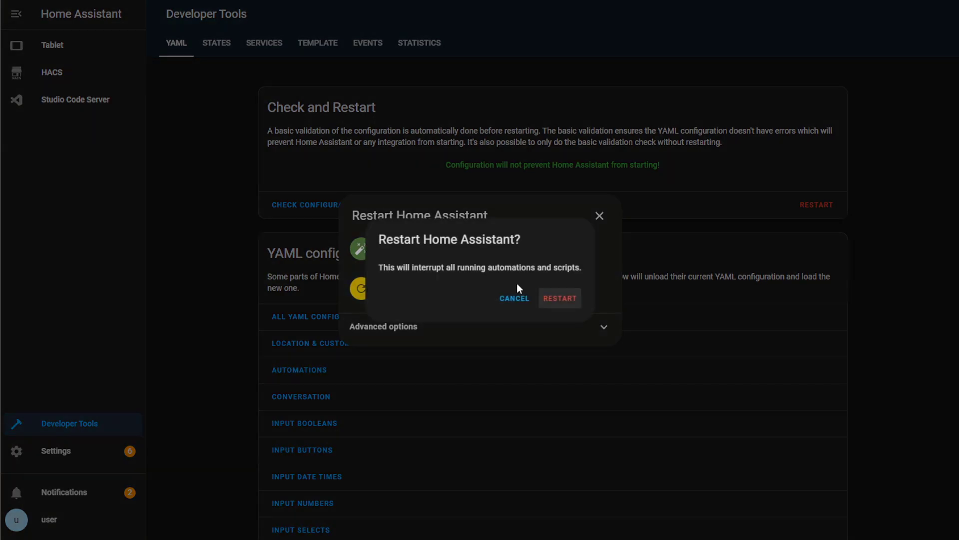
left_click(566, 299)
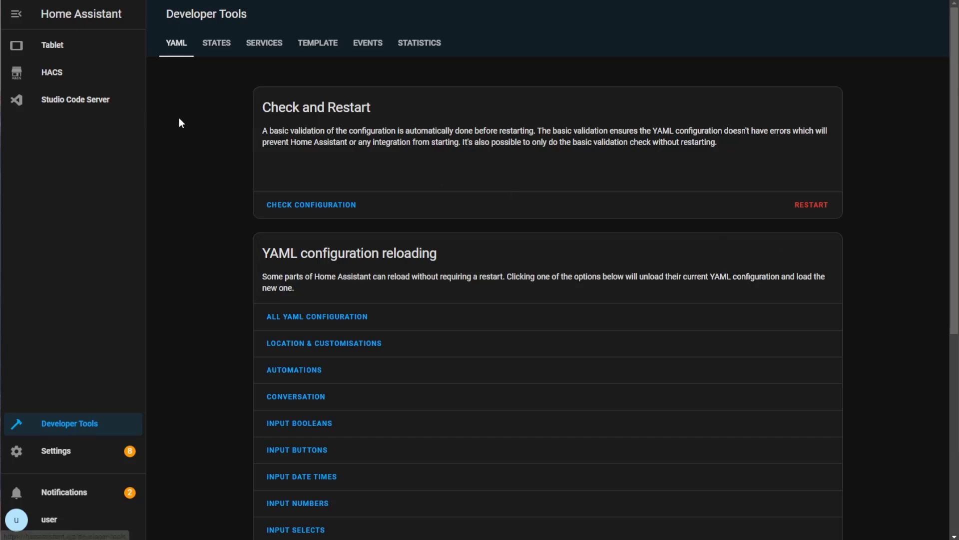
left_click(88, 106)
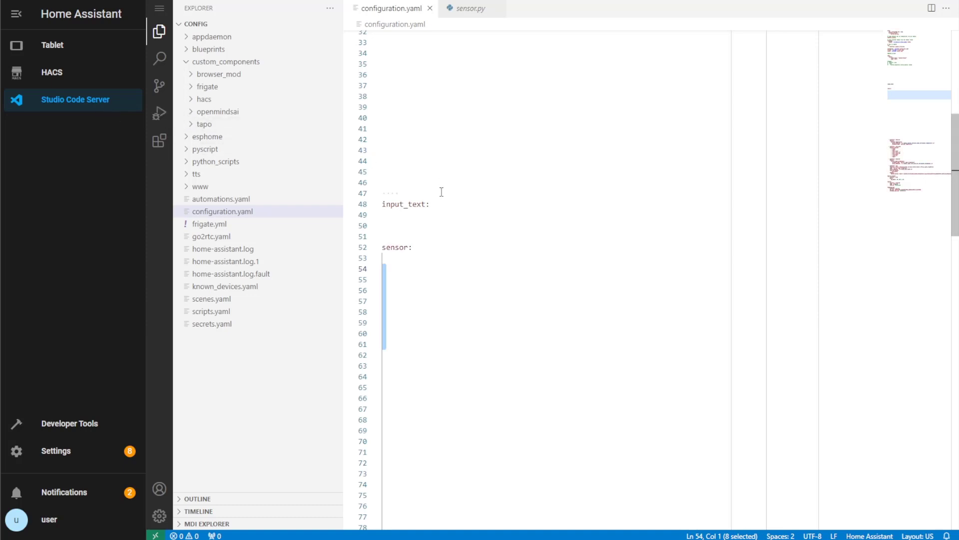
Paste a gpt_prompt input_text block (initial "", max 255) under input_text: in configuration.yaml
left_click(437, 206)
key("Return")
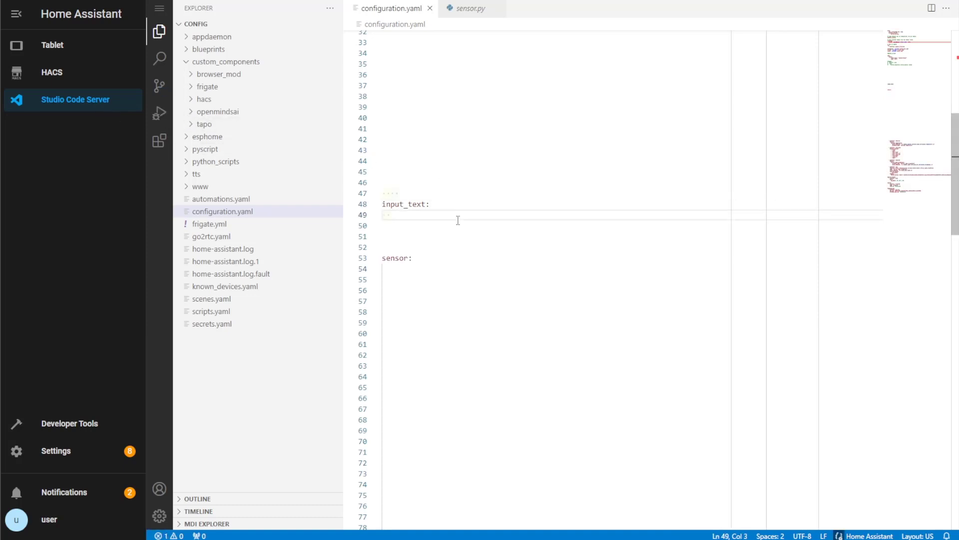
key("Return")
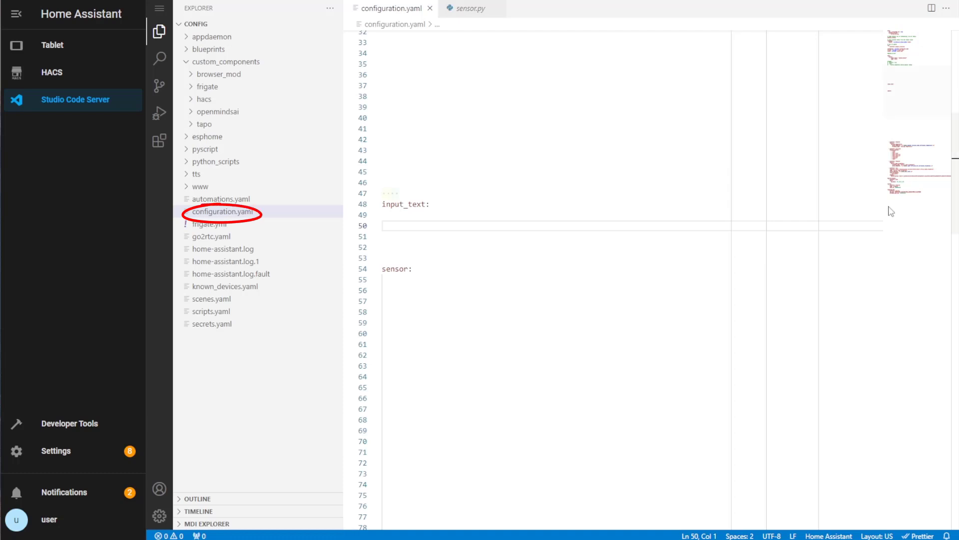
type("gpt_prompt:     initial: \"\"     max: 255 ## This is the input_text entity you'll use to send prompts.")
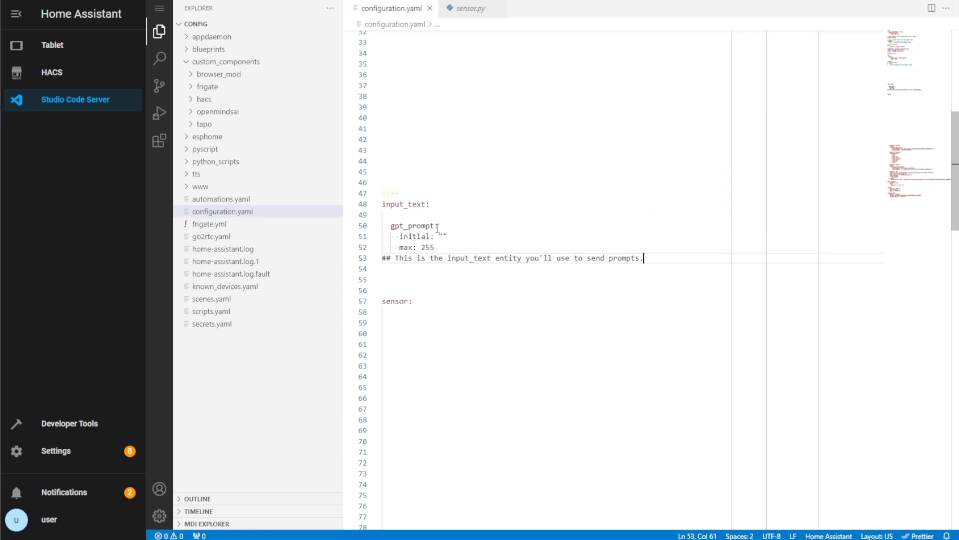
left_click(424, 321)
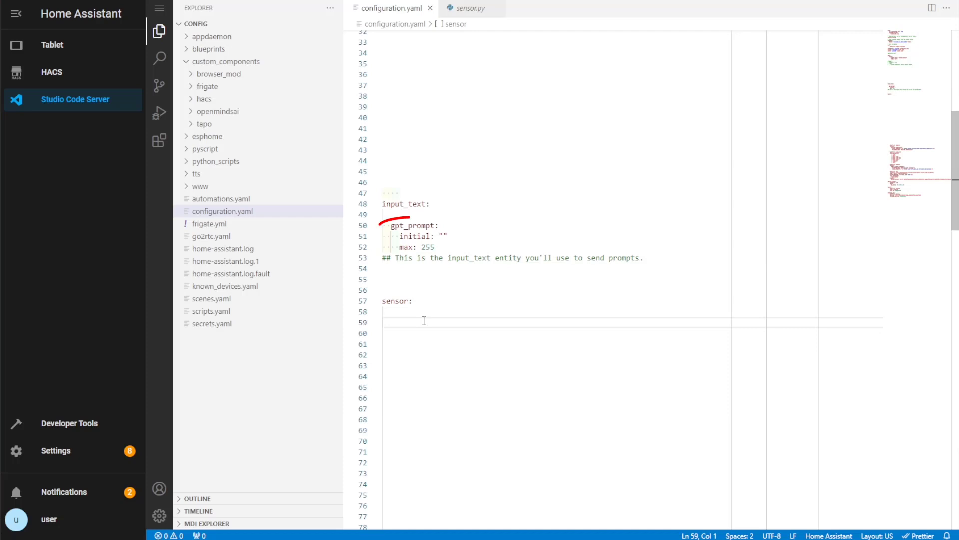
Paste the openmindsai sensor block (gpt_prompt, model gpt4hassio) and fill in its session cookie
type("- platform: openmindsai     name: \"hassio_mindsdb_response\" ## Optional. Defaults to hassio_mindsdb_response     input_name: \"gpt_prompt\" ## Optional. Defaults to gpt_prompt. This is your input_text name     session_cookie: \"\" ## Required. This is your MindsDB Session Cookie     model: \"gpt4hassio\" ## Required. This is your MindsDB Model Name")
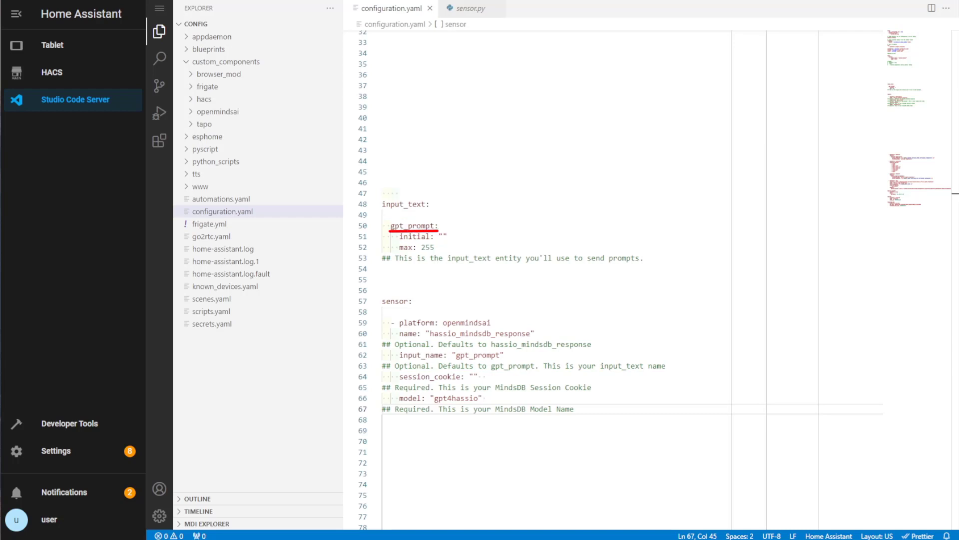
left_click(474, 376)
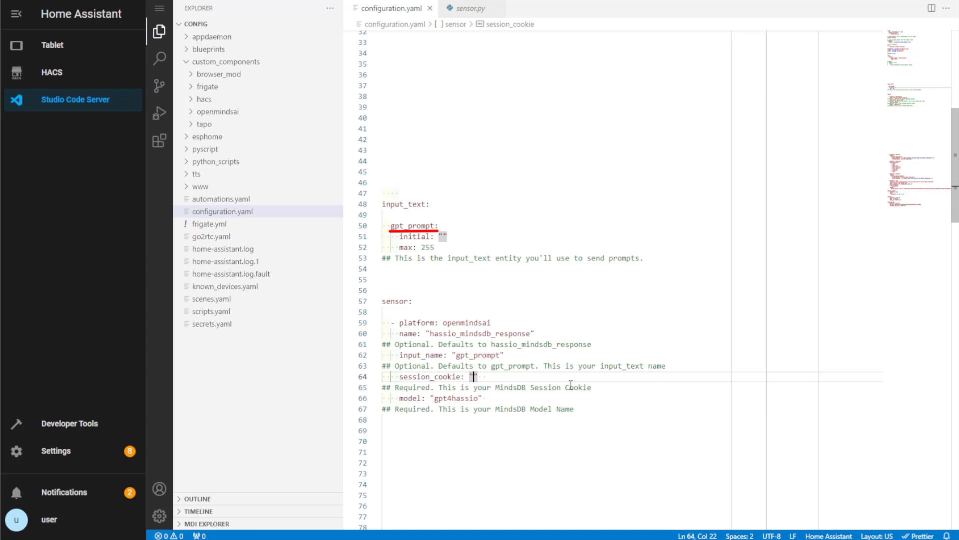
key("ctrl+v")
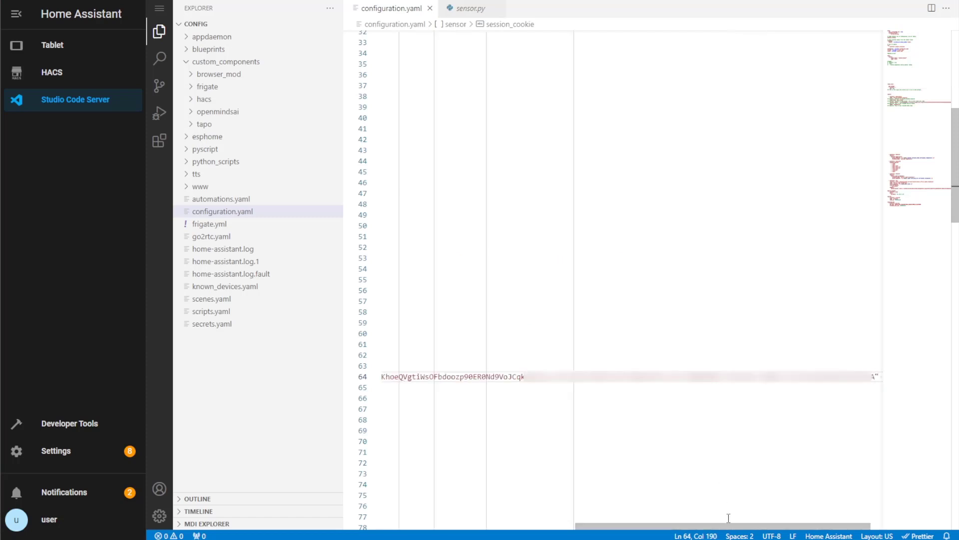
left_click_drag(736, 526, 542, 521)
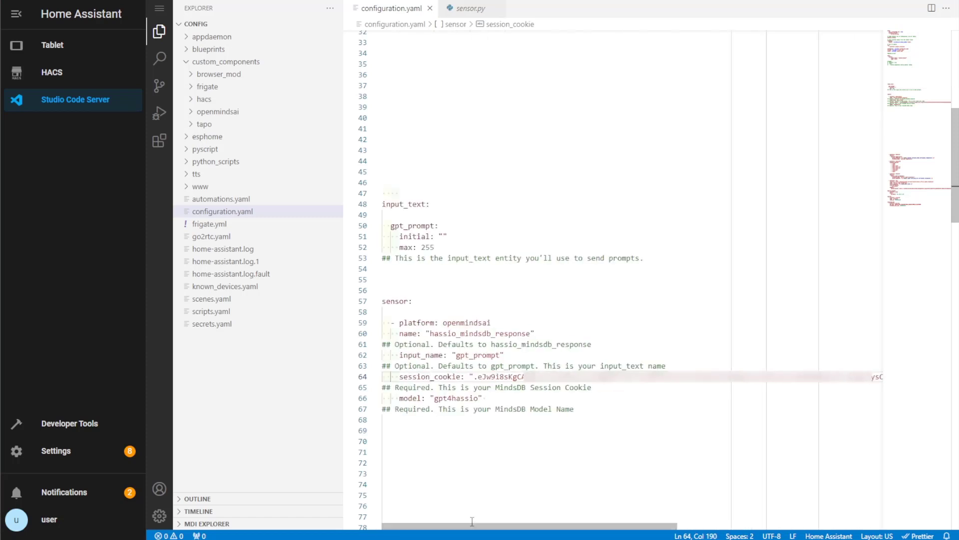
left_click(644, 455)
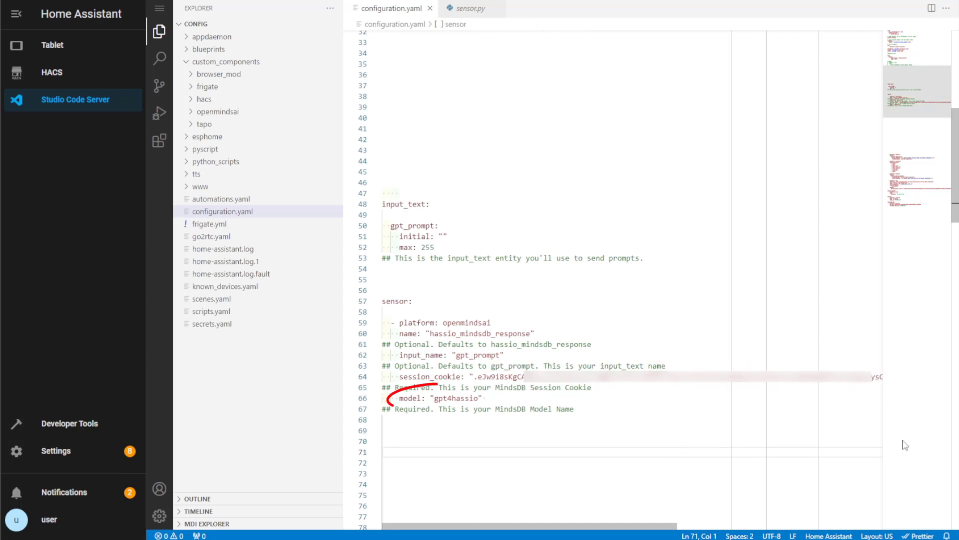
Re-run the configuration check in Developer Tools and confirm a full Home Assistant restart
left_click(96, 425)
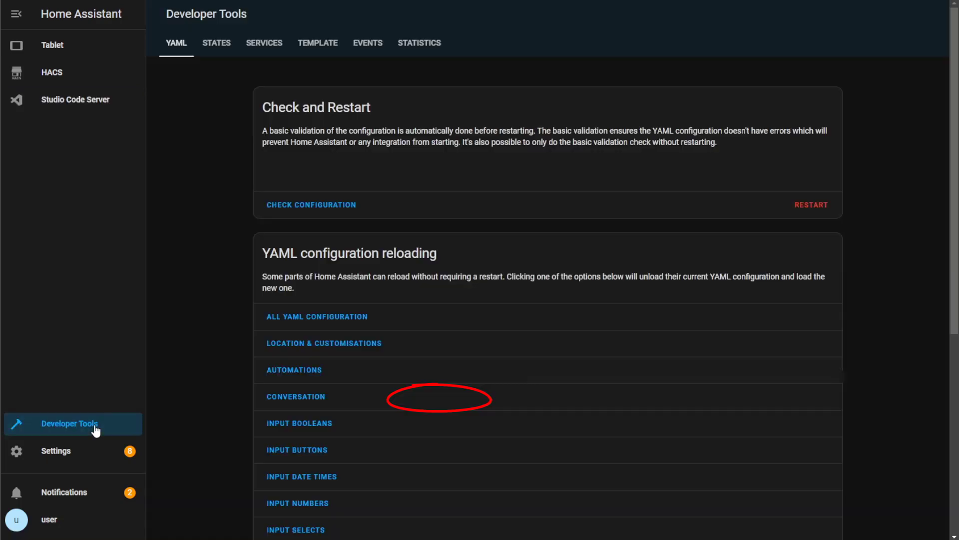
left_click(309, 206)
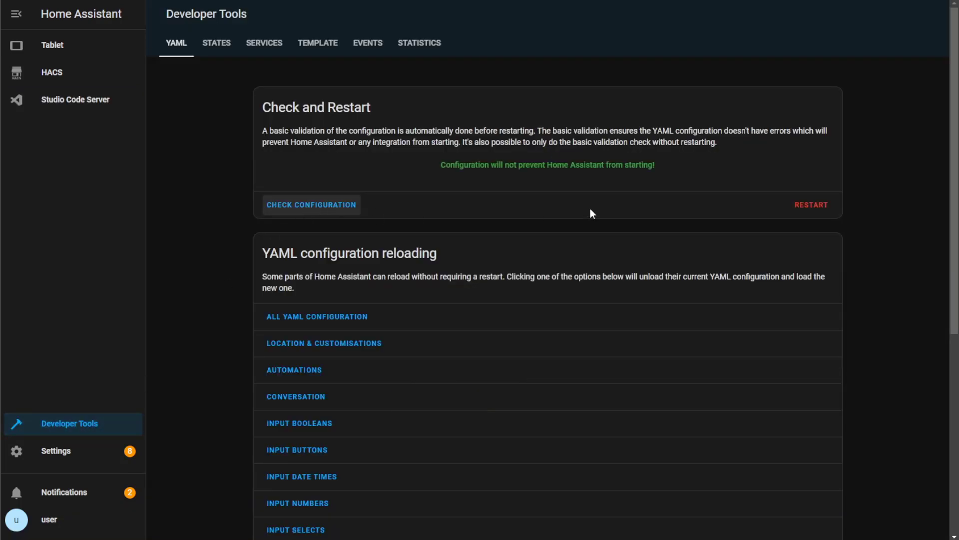
left_click(805, 208)
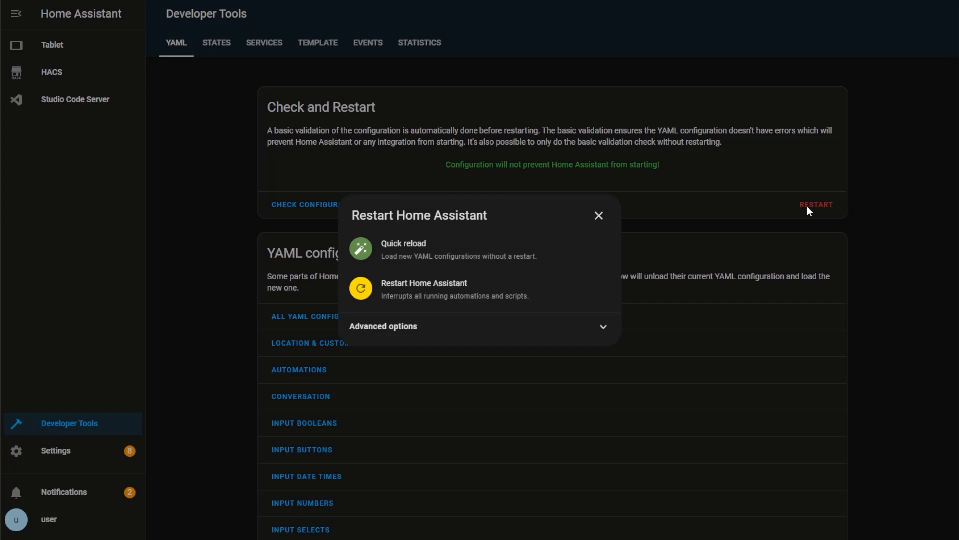
left_click(491, 295)
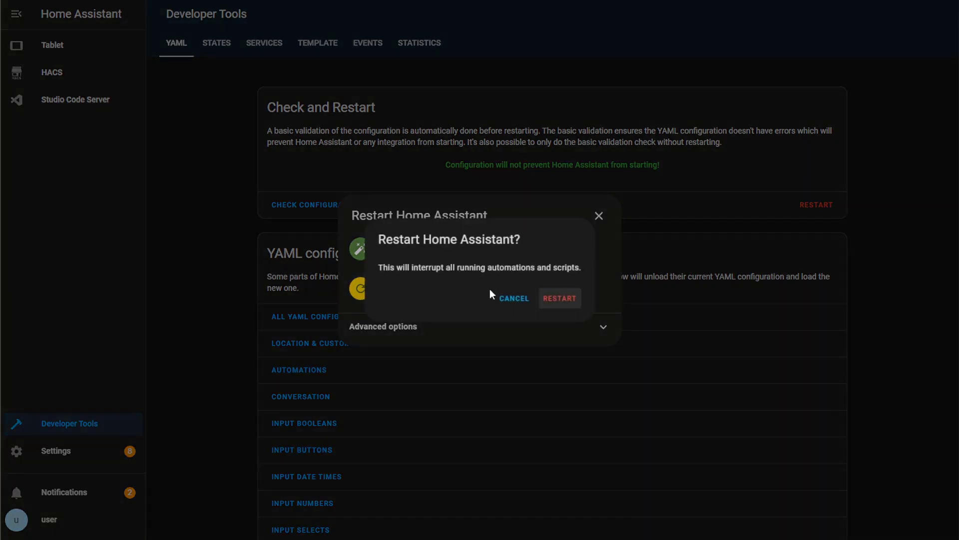
left_click(568, 300)
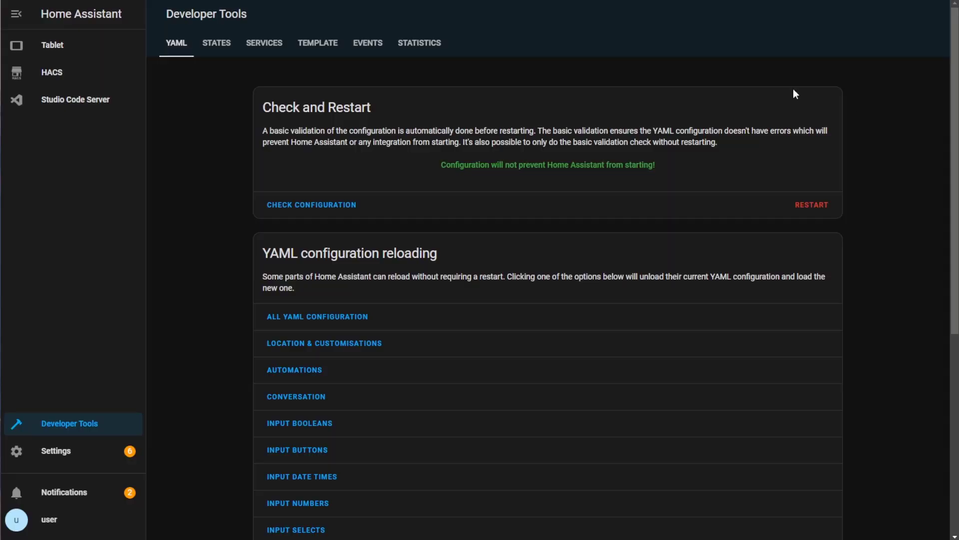
Put the Tablet dashboard into edit mode and start adding a card to the NEW view
left_click(98, 55)
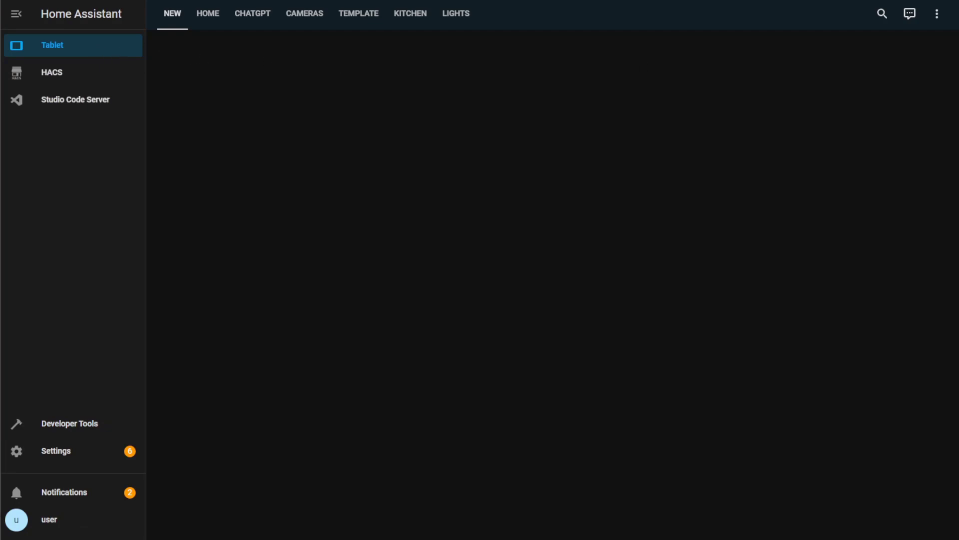
left_click(937, 15)
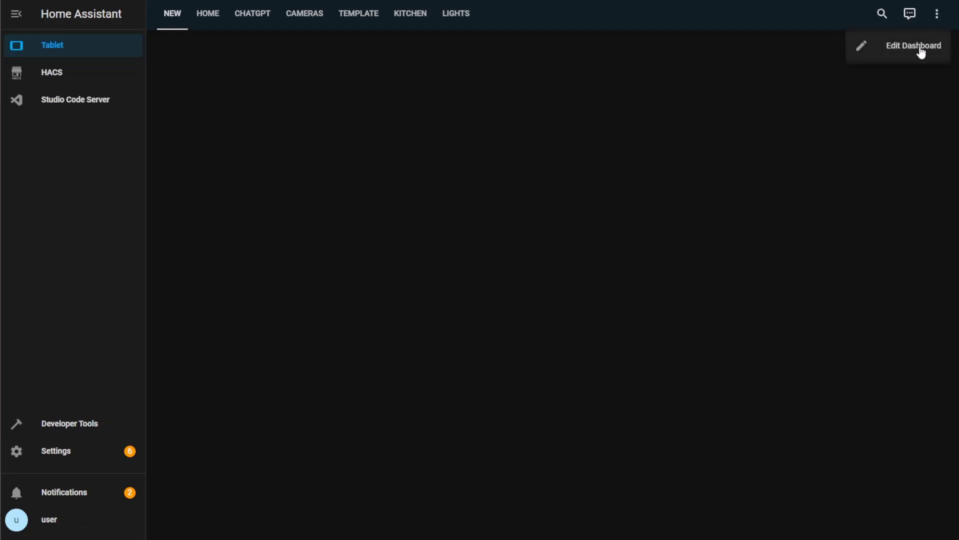
left_click(921, 49)
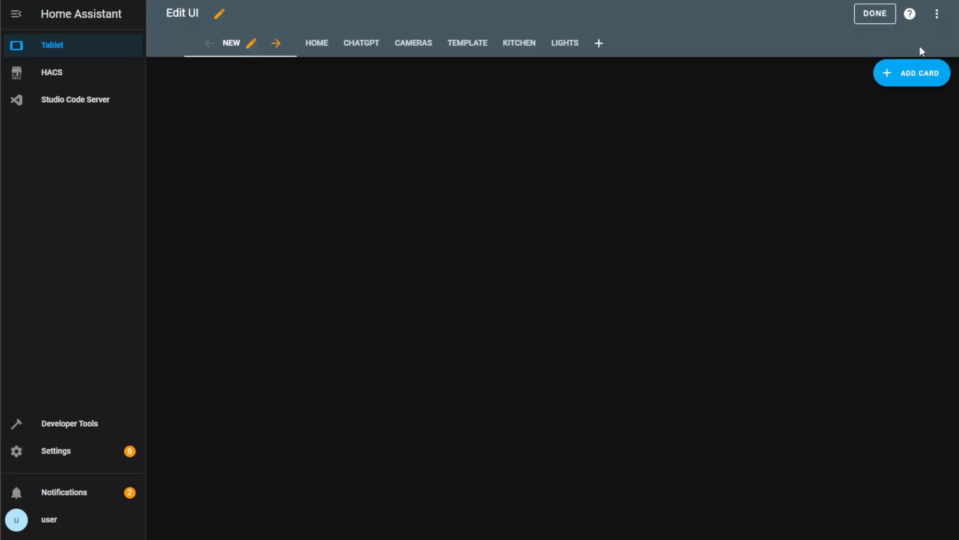
left_click(927, 86)
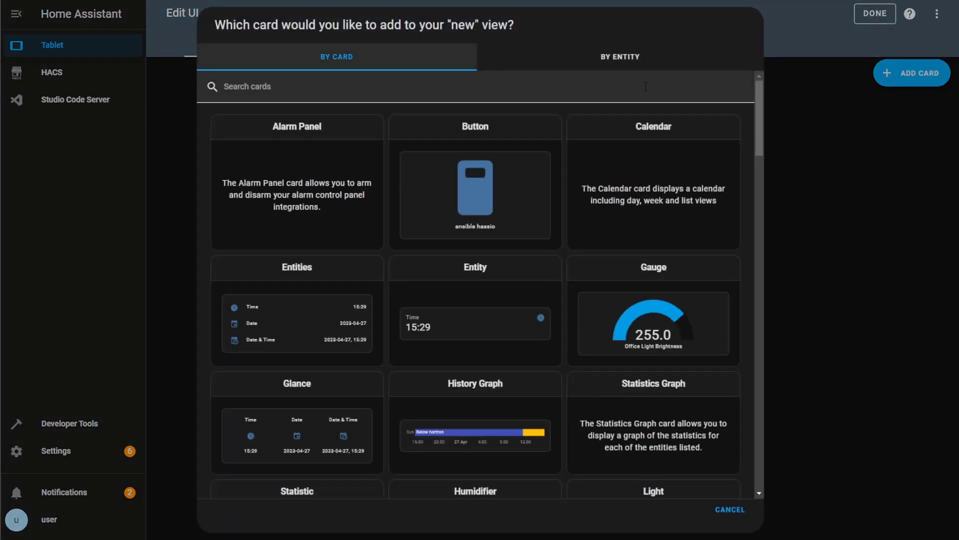
Create a Manual card by pasting the grid card YAML and save it
left_click(616, 92)
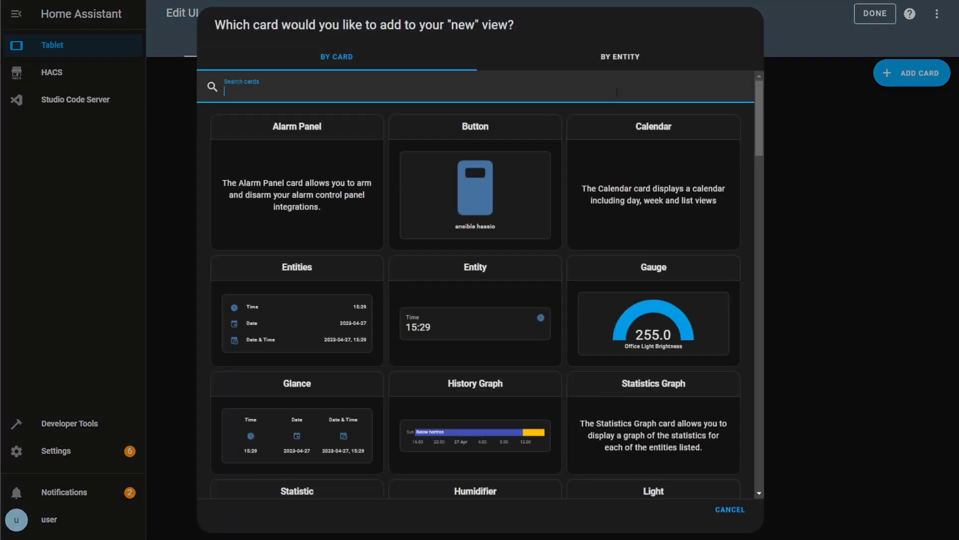
type("manu")
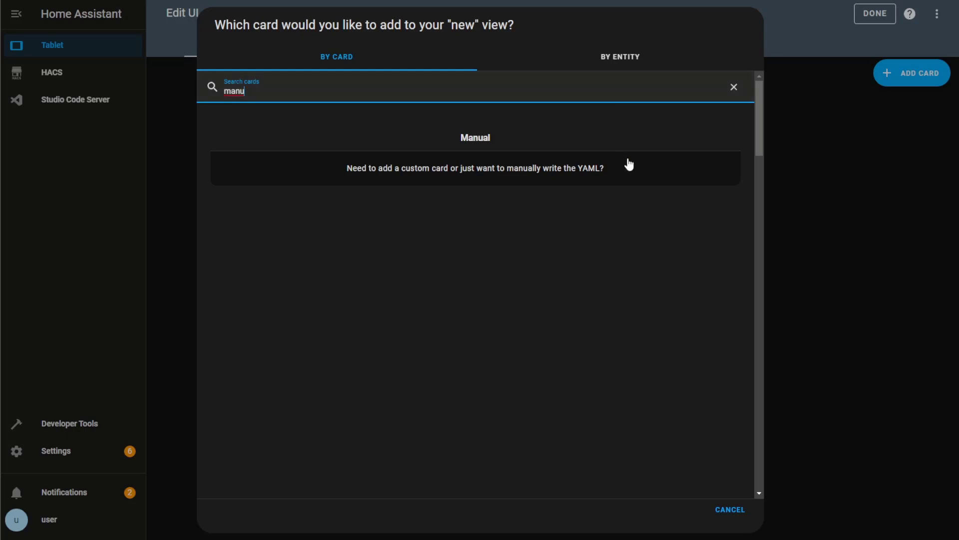
left_click(629, 165)
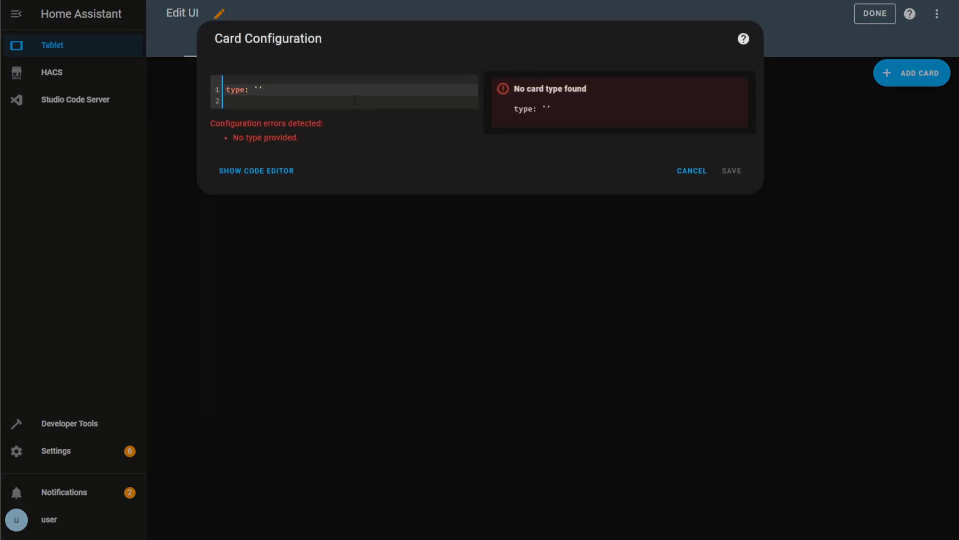
left_click_drag(355, 100, 226, 85)
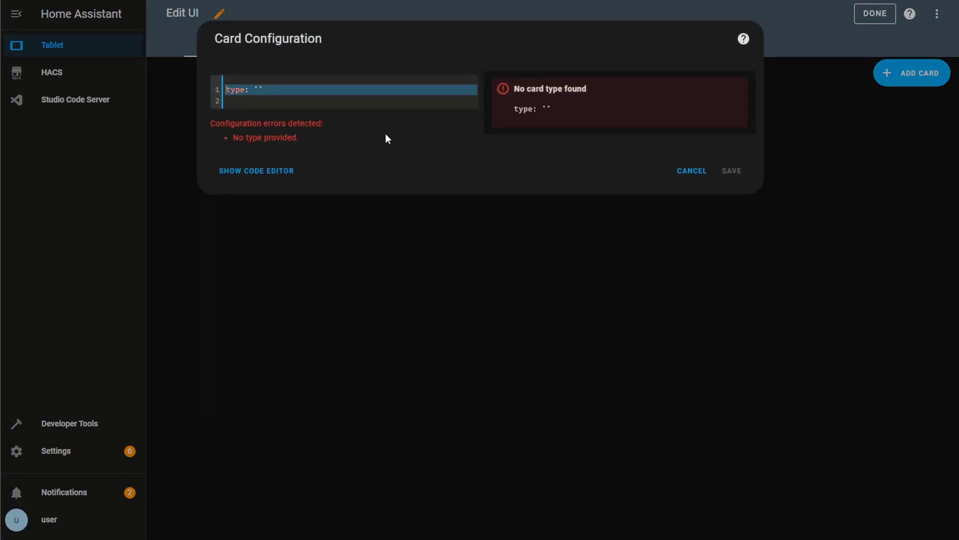
key("ctrl+v")
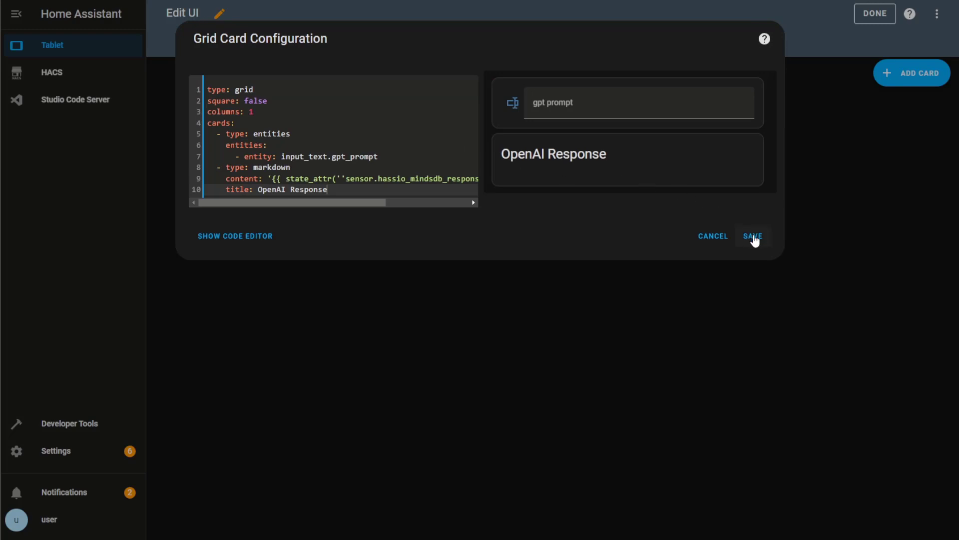
left_click(753, 236)
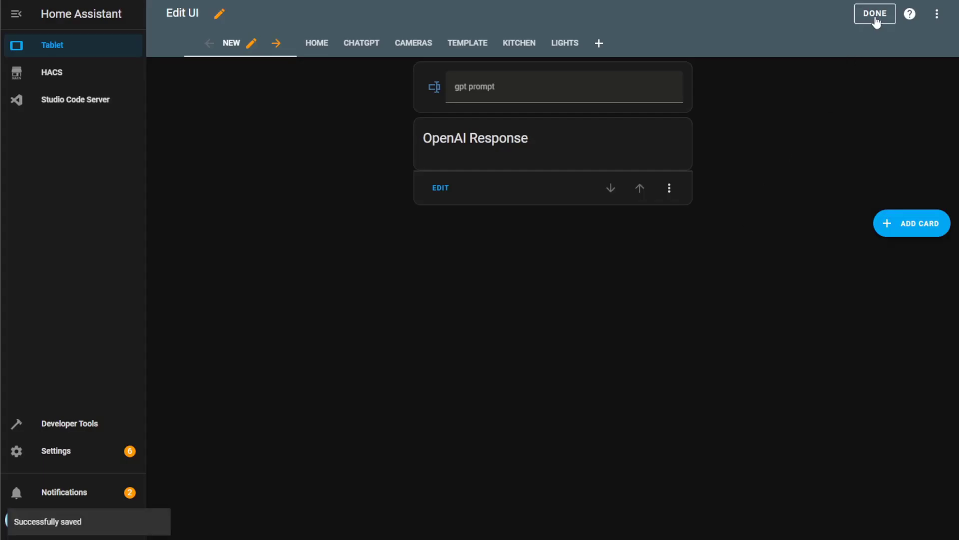
Leave dashboard edit mode and send 'hello' as a test gpt prompt
left_click(876, 20)
left_click(657, 61)
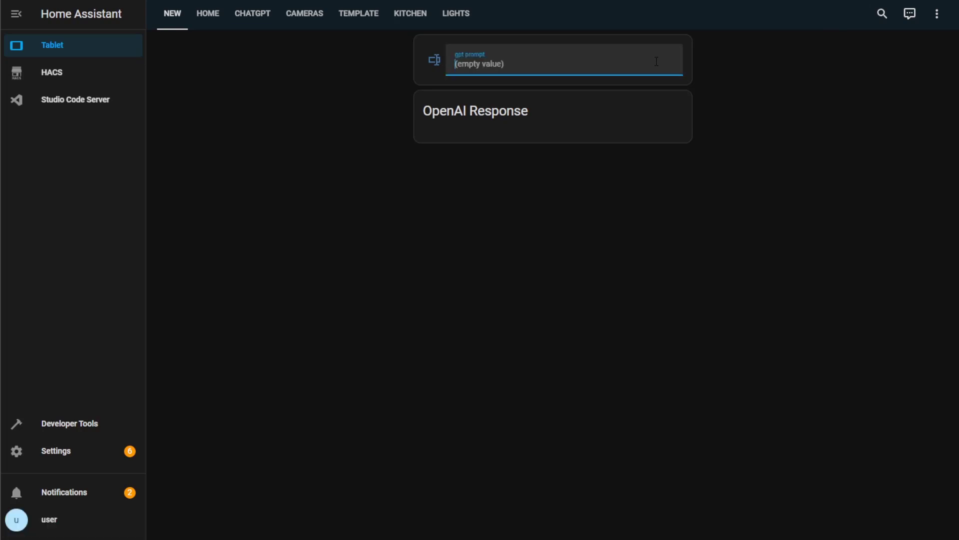
type("hello")
key("Return")
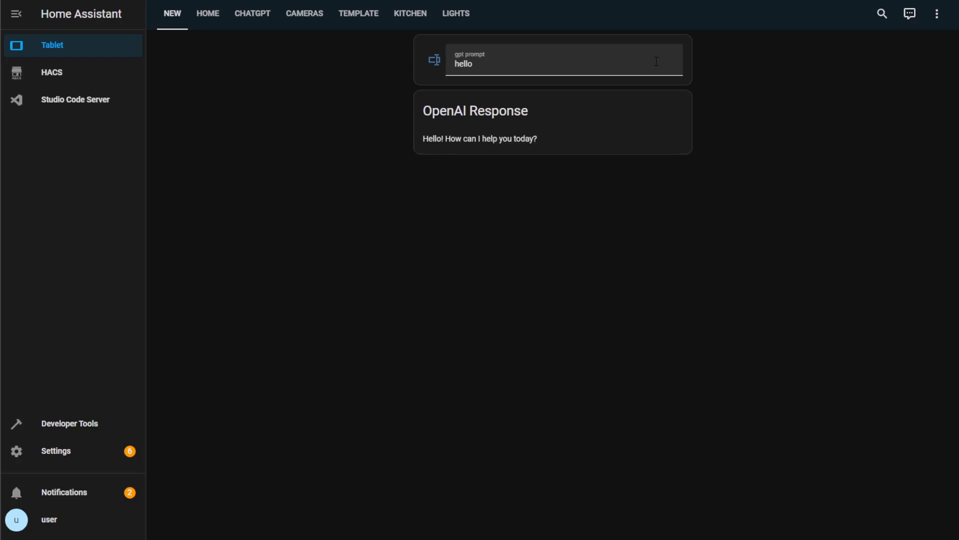
Replace the prompt with 'what is home assistant?' and submit it
double_click(555, 63)
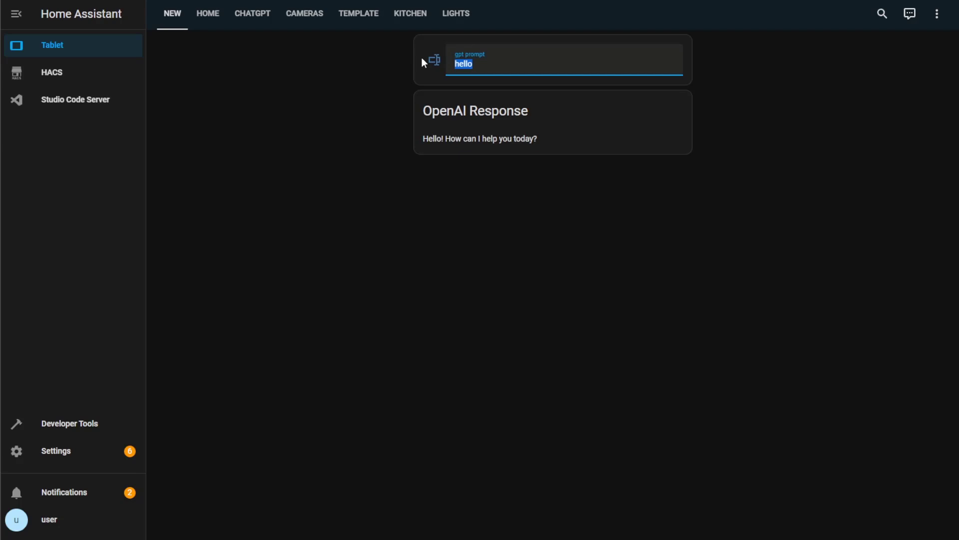
key("BackSpace")
type("what is home assistant?")
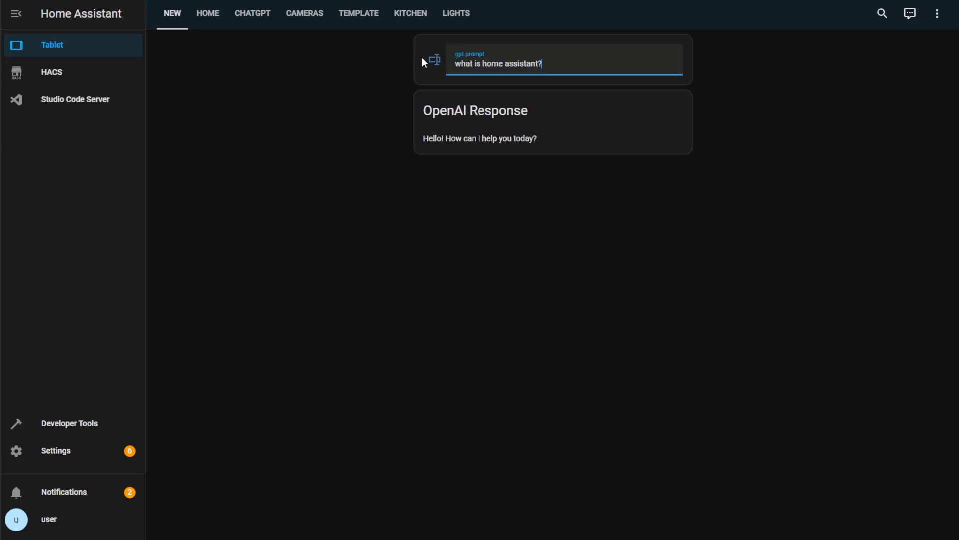
key("Return")
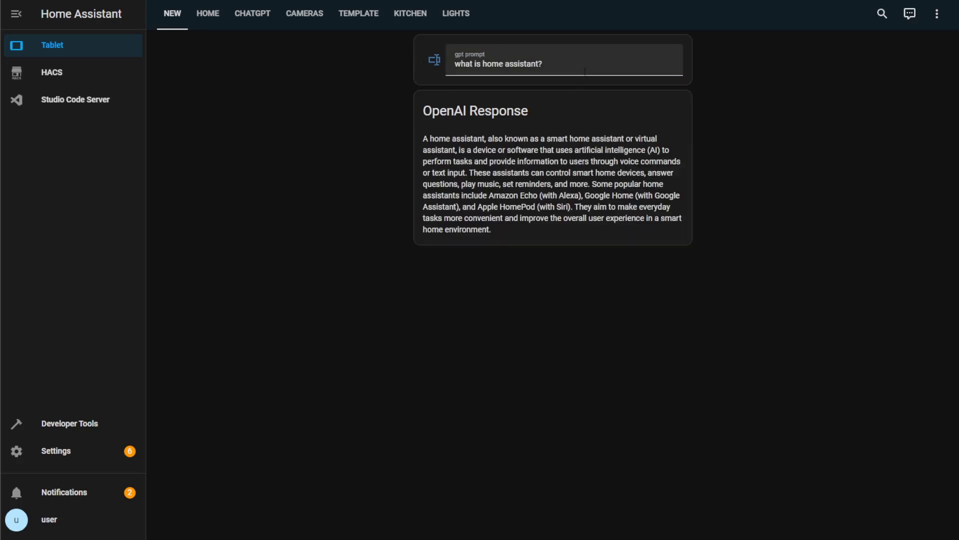
Replace the prompt with 'can you write an example home assistant automation in yaml?' and submit
left_click_drag(585, 72, 447, 72)
type("c")
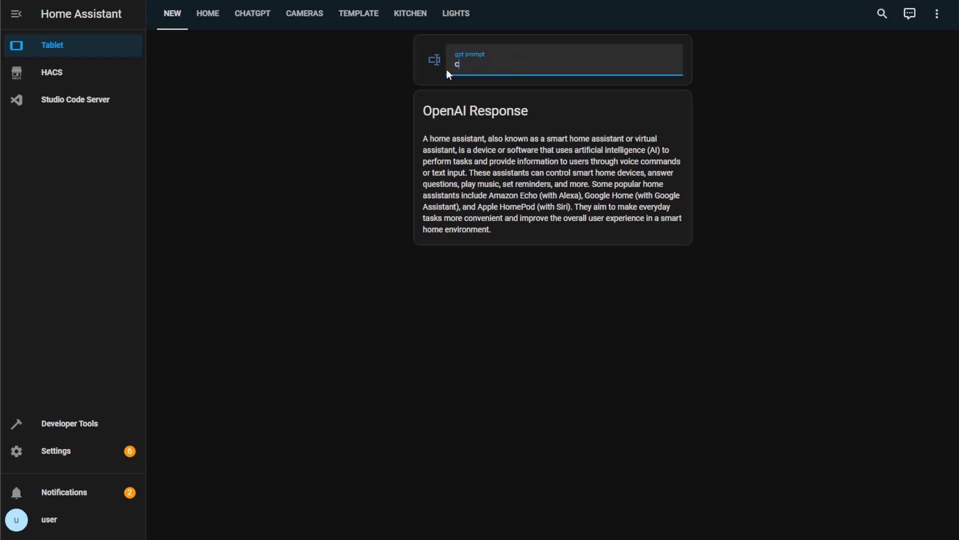
type("an you write ")
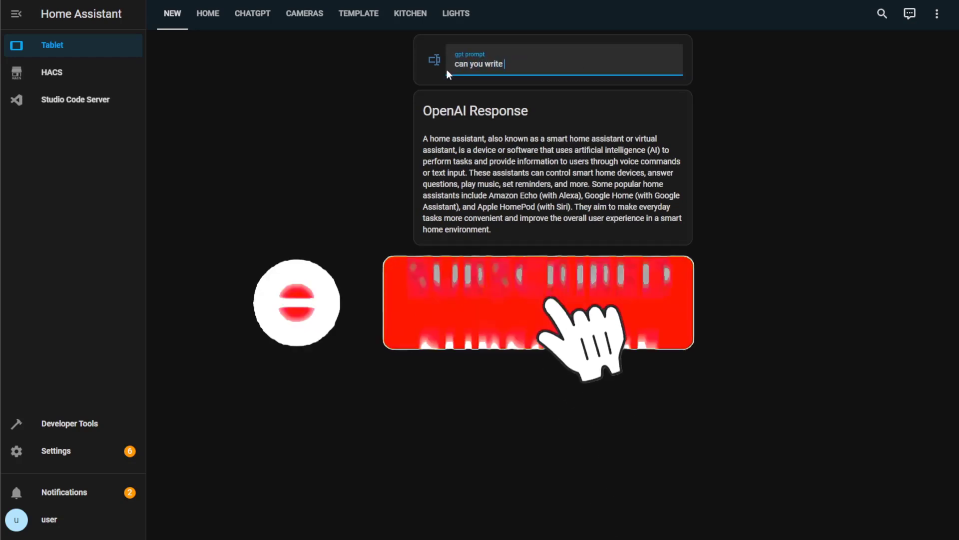
type("an example")
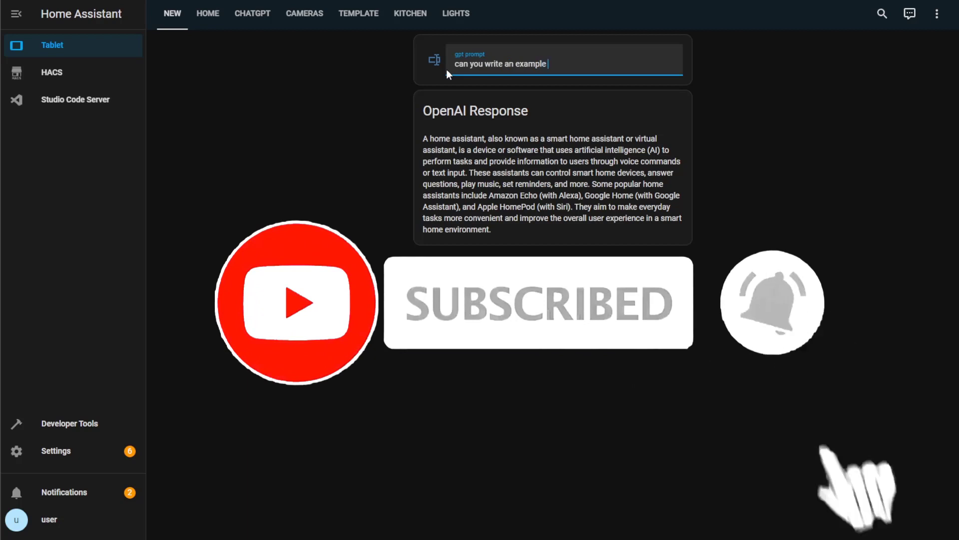
type(" home a")
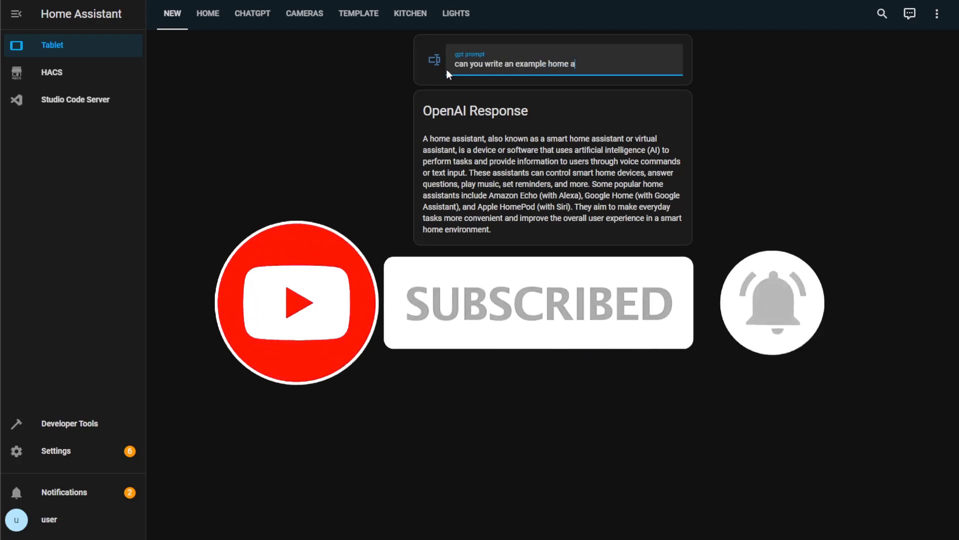
type("ssistant automa")
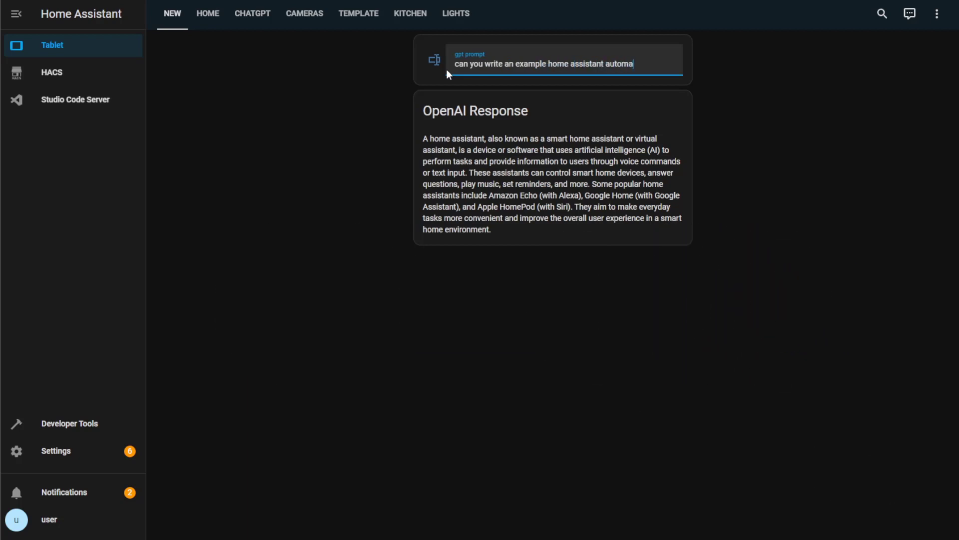
type("tion in yaml?")
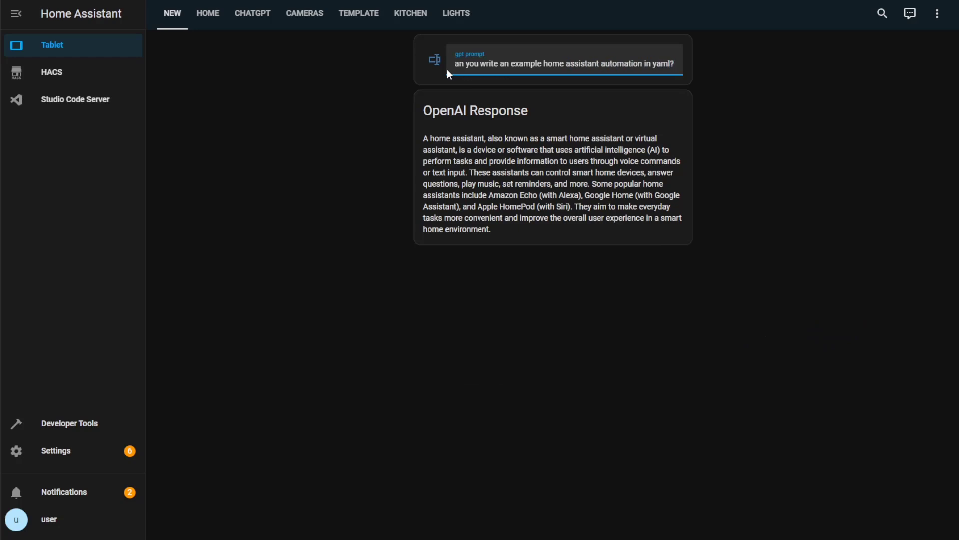
key("Return")
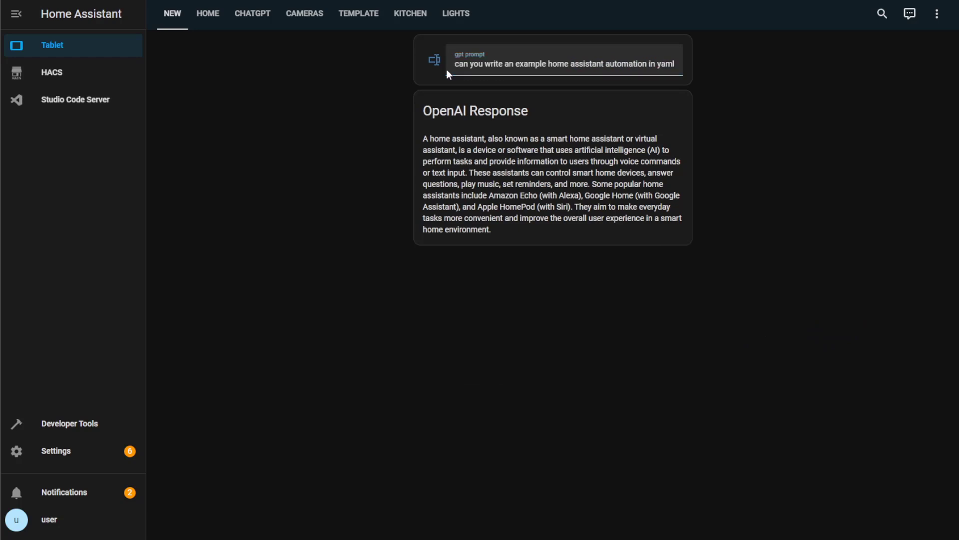